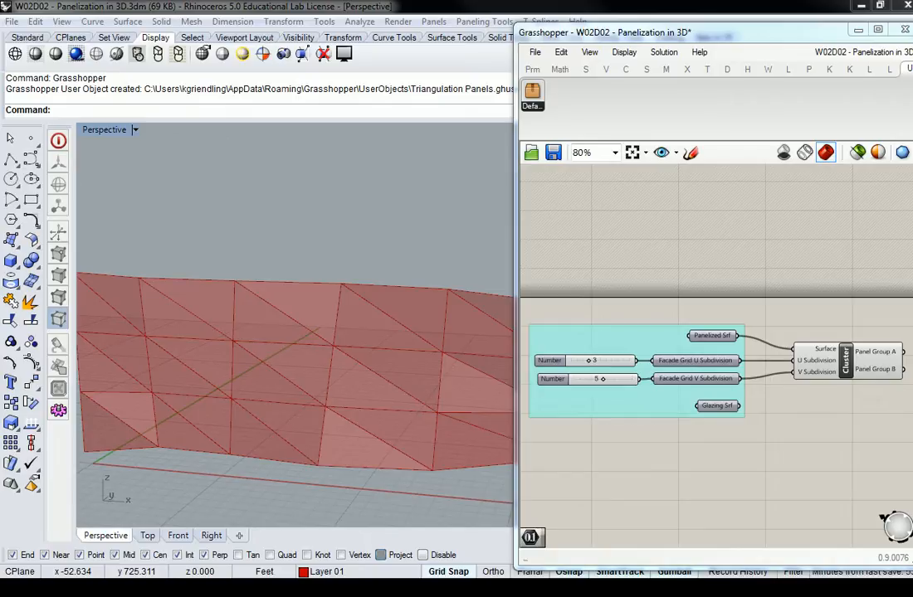
- Delete the triangulation cluster with the Panel Group A and Panel Group B outputs from the canvas
click(846, 360)
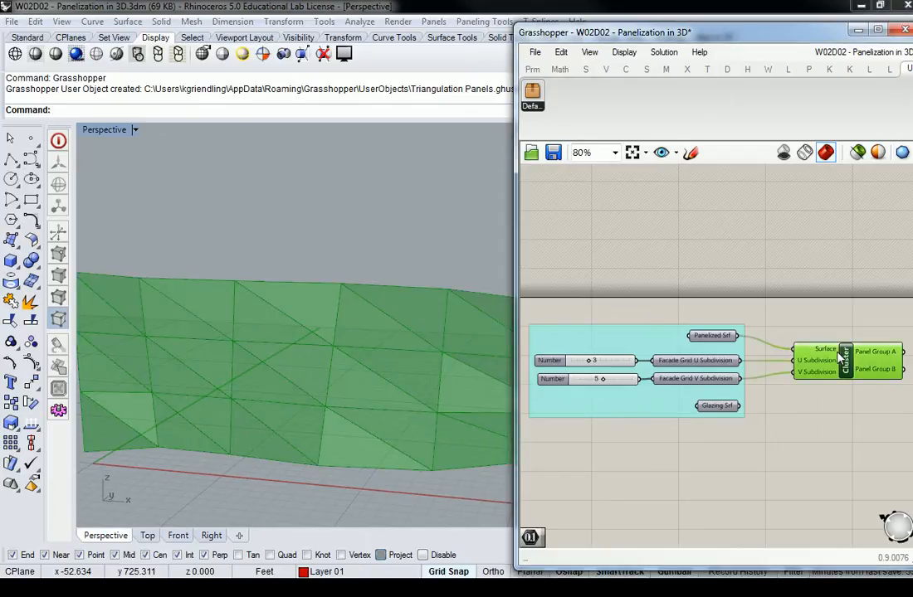
click(831, 283)
right_drag(831, 283, 723, 272)
click(744, 322)
key(Delete)
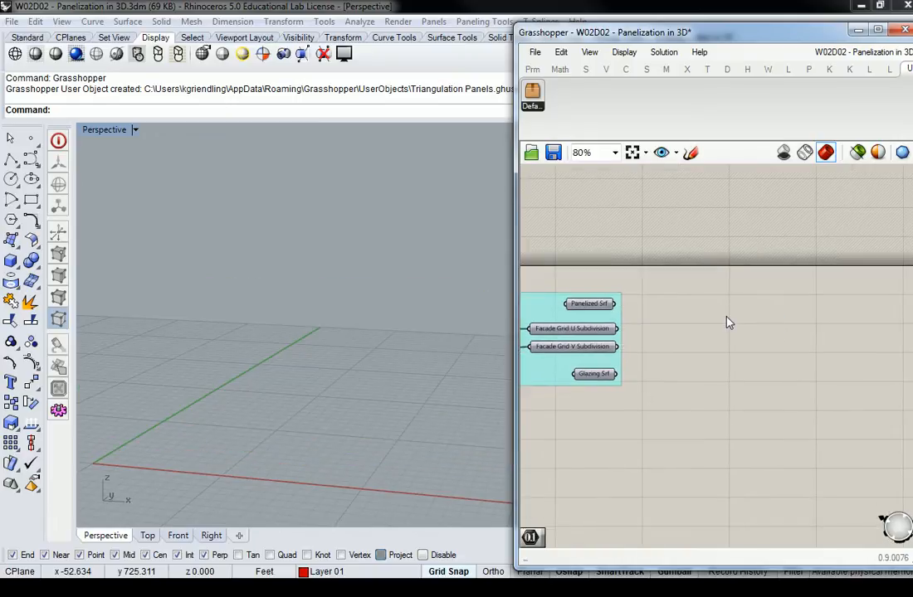
- Turn on the preview of the DeBrep component fed by RotAx
scroll(728, 319, down, 8)
scroll(794, 336, up, 8)
scroll(794, 337, up, 3)
right_click(768, 327)
click(779, 354)
right_drag(356, 315, 406, 290)
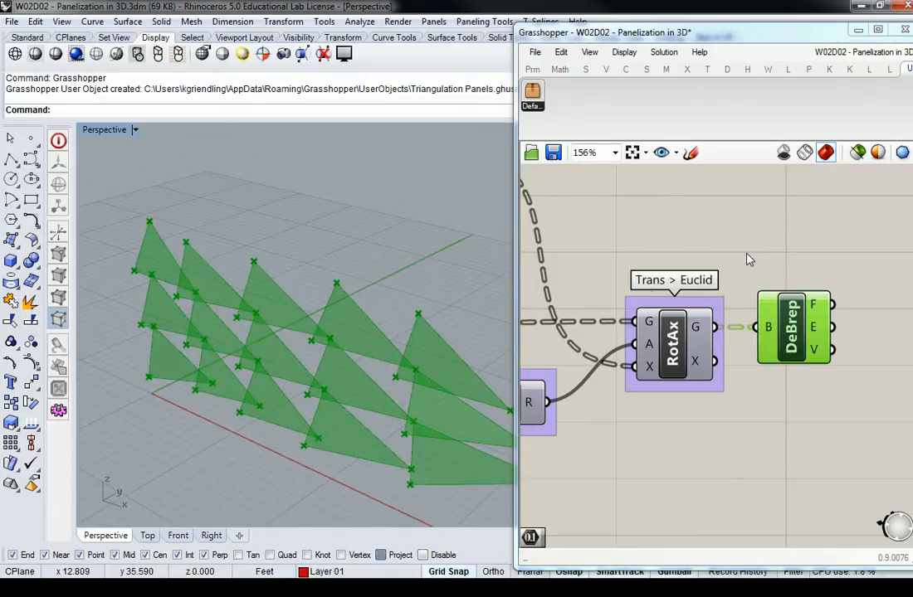
- Turn on the preview of the lower, ungrouped Srf4Pt component that builds the second set of triangular panels
click(735, 265)
scroll(747, 247, down, 5)
right_drag(695, 263, 756, 286)
scroll(655, 239, up, 1)
scroll(666, 279, down, 1)
right_drag(665, 278, 789, 275)
drag(761, 246, 704, 388)
scroll(762, 297, up, 3)
mouse_move(797, 285)
right_down()
mouse_move(735, 283)
mouse_move(633, 335)
mouse_move(789, 291)
right_up()
click(731, 309)
click(681, 414)
right_click(680, 418)
click(729, 438)
right_drag(482, 297, 383, 249)
- Examine both panel sets in the model and trace the definition from the Srf4Pt components to RotAx and DeBrep
scroll(384, 248, down, 5)
click(584, 337)
right_drag(494, 302, 406, 295)
scroll(406, 294, up, 2)
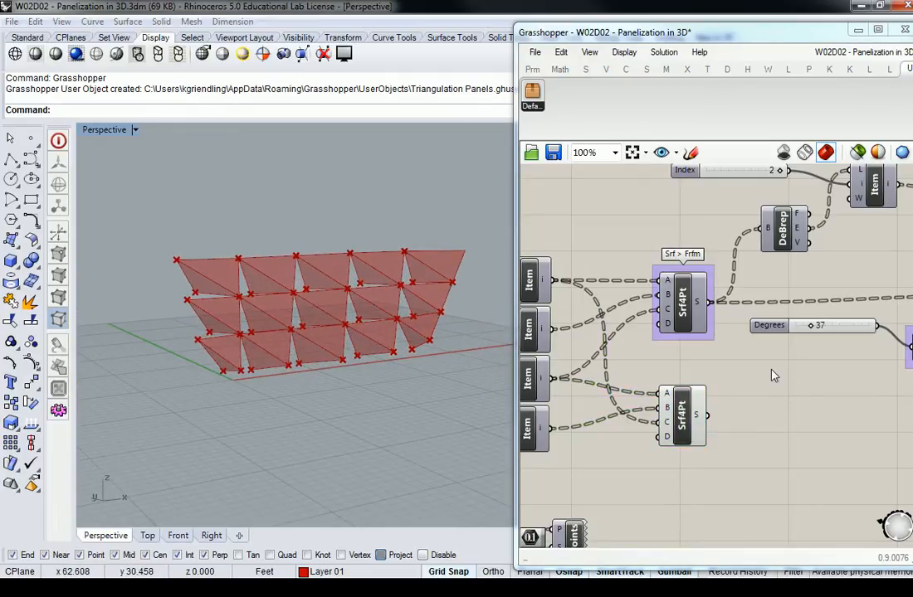
click(757, 370)
scroll(813, 347, down, 3)
scroll(809, 357, up, 4)
right_drag(889, 341, 751, 364)
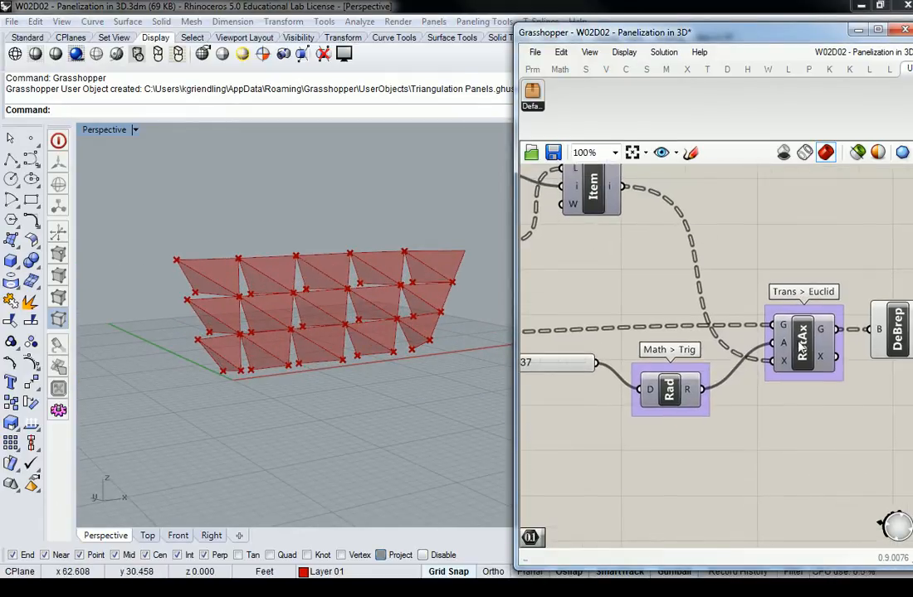
scroll(793, 342, down, 2)
- Turn on the preview of the Pipe component built from the lines between the two divided surfaces
right_drag(636, 363, 797, 290)
scroll(797, 289, down, 3)
scroll(696, 365, down, 3)
scroll(798, 406, up, 6)
click(798, 406)
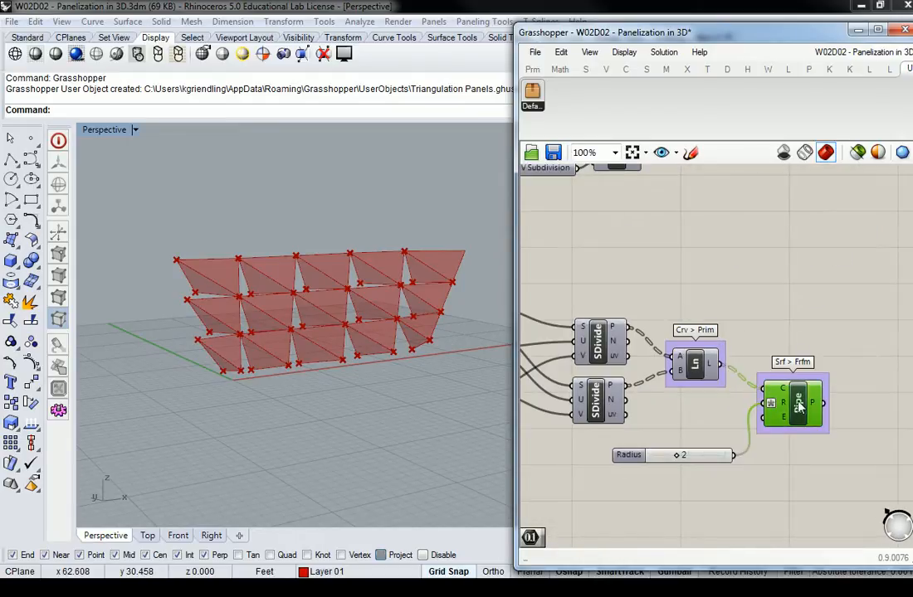
right_click(803, 407)
click(821, 431)
right_drag(330, 243, 370, 291)
- Turn on the preview of the Glazing Srf parameter and orbit the model to see it behind the panels
click(664, 288)
scroll(664, 288, down, 3)
right_drag(663, 286, 705, 339)
scroll(598, 363, up, 3)
scroll(595, 363, up, 1)
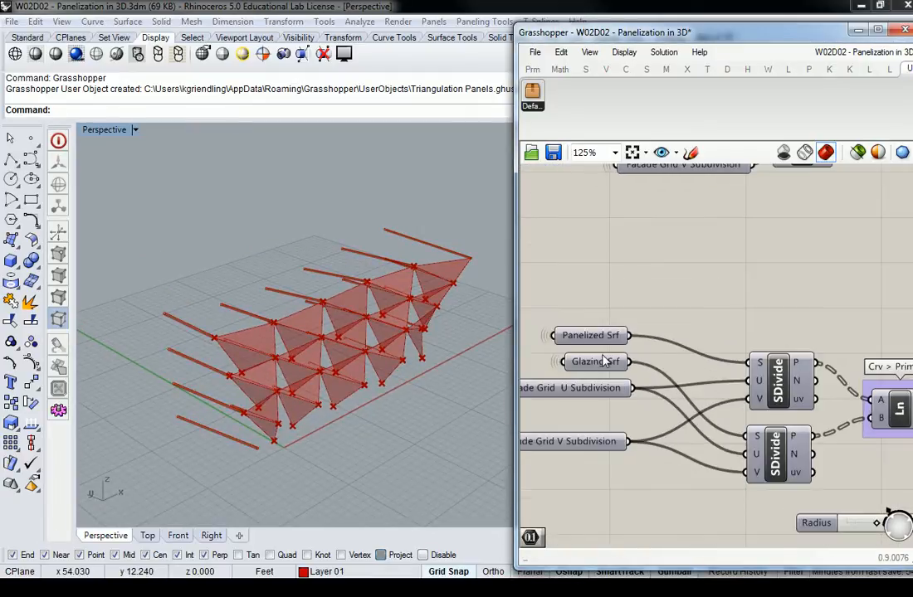
click(602, 365)
right_click(604, 366)
click(645, 249)
right_drag(376, 300, 470, 223)
right_drag(402, 270, 268, 351)
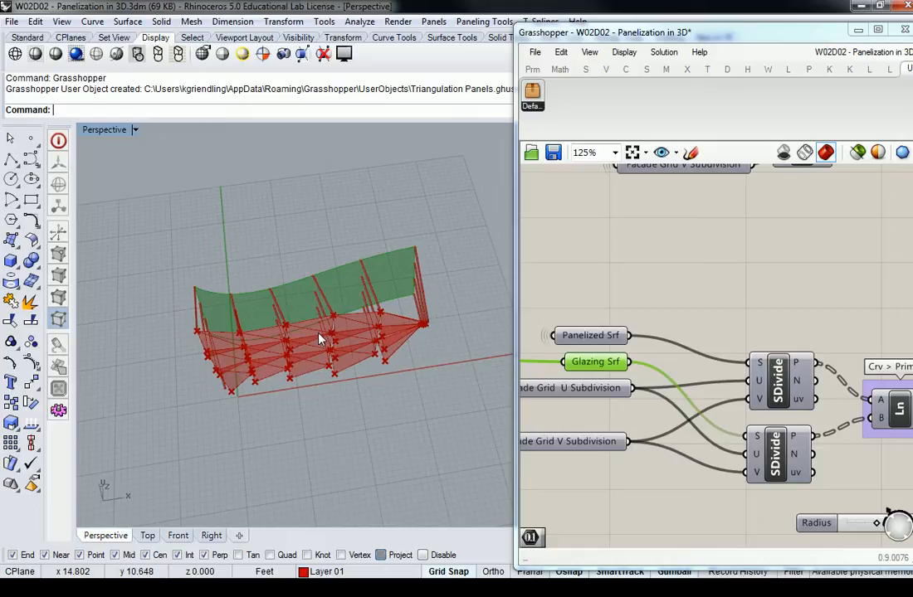
right_drag(320, 339, 357, 375)
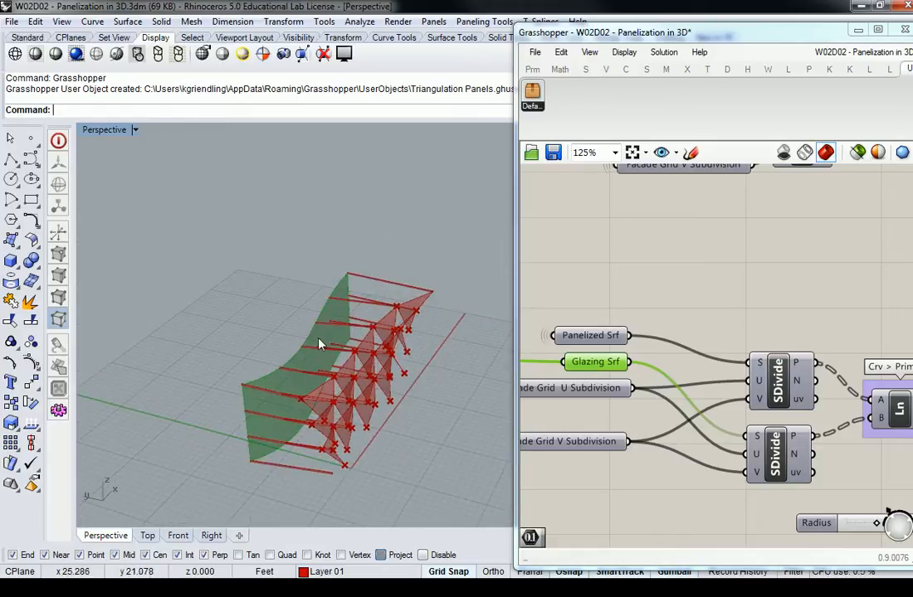
- Hide the preview of the whole pipe structure group, including the Glazing Srf parameter and the Pipe component
click(725, 261)
scroll(725, 263, down, 4)
right_drag(873, 307, 751, 368)
right_drag(802, 342, 715, 435)
right_drag(364, 403, 311, 402)
right_drag(718, 266, 870, 313)
right_drag(631, 403, 820, 350)
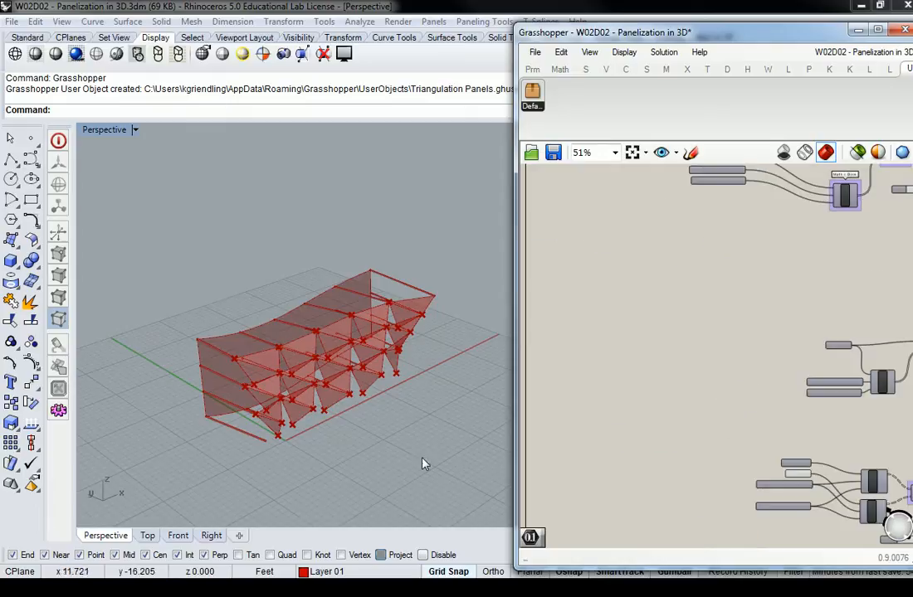
drag(850, 433, 742, 513)
right_drag(875, 471, 649, 431)
drag(774, 378, 533, 546)
middle_click(596, 415)
click(642, 369)
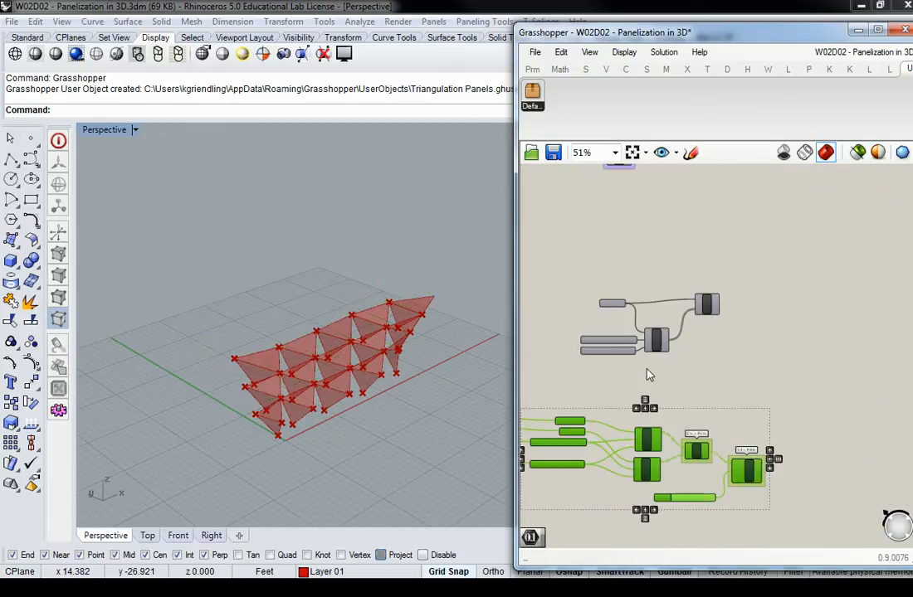
- Examine the two panel sets and the outputs of the DeBrep component that follows RotAx
right_drag(385, 398, 347, 356)
scroll(341, 302, up, 5)
scroll(365, 328, down, 3)
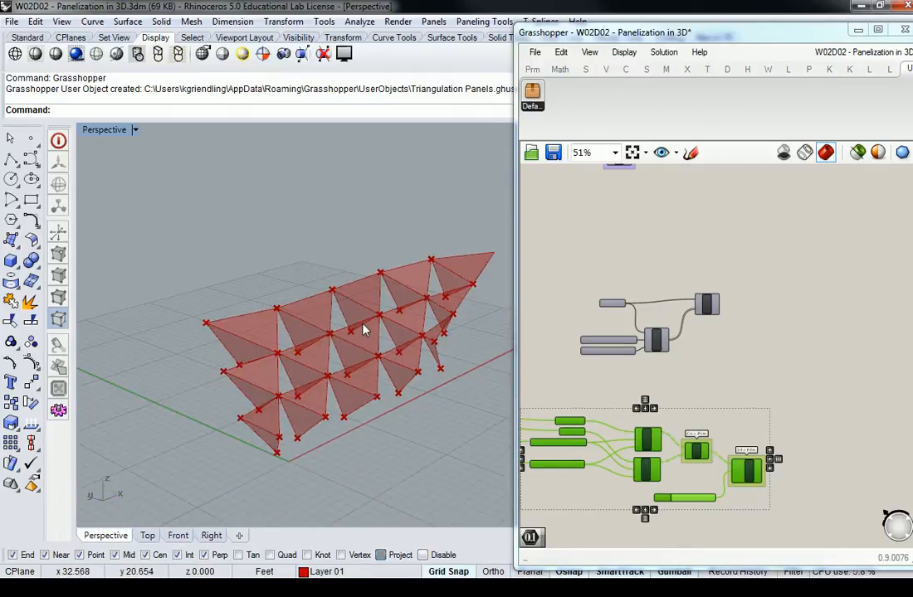
scroll(831, 324, down, 5)
right_drag(851, 295, 600, 407)
scroll(710, 353, up, 9)
click(750, 347)
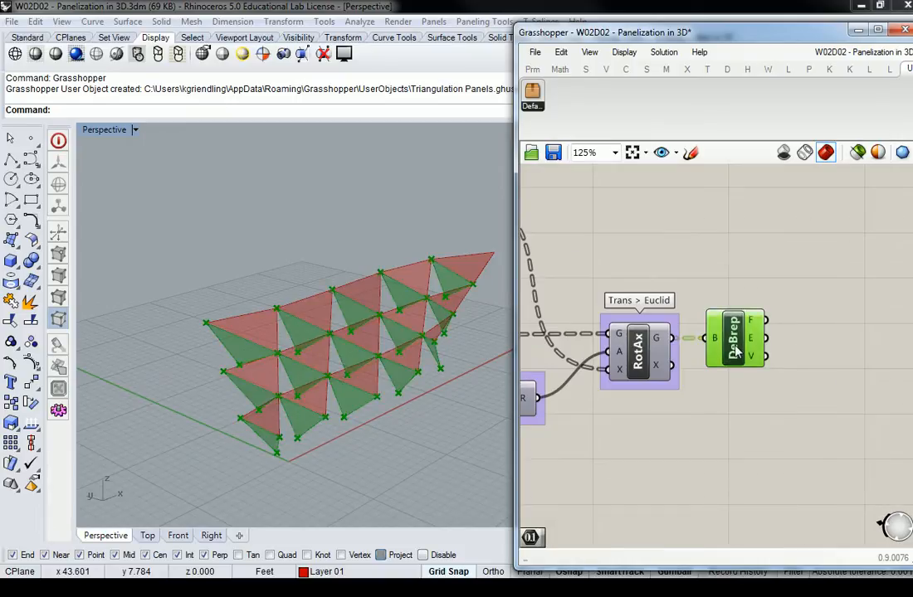
click(743, 407)
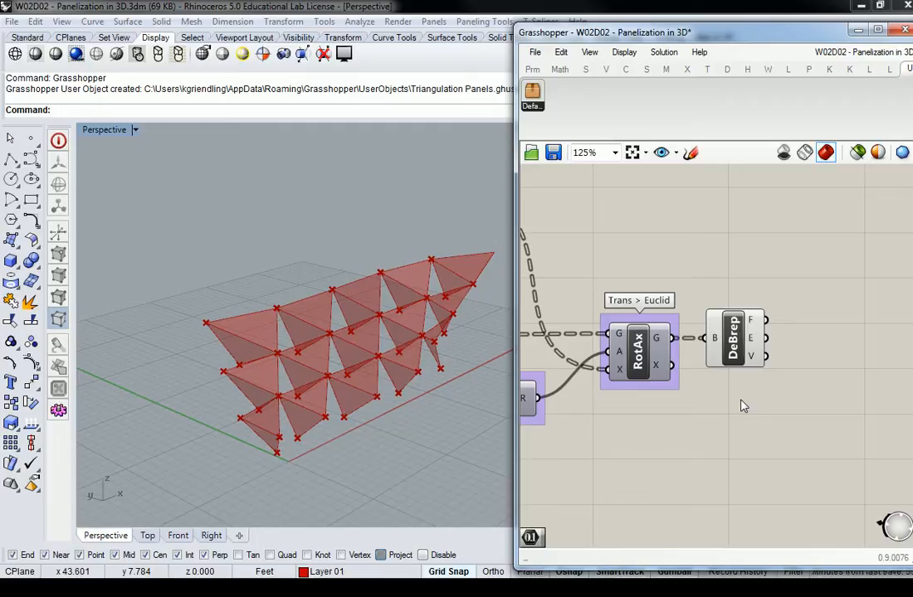
right_drag(810, 308, 727, 316)
scroll(648, 346, up, 5)
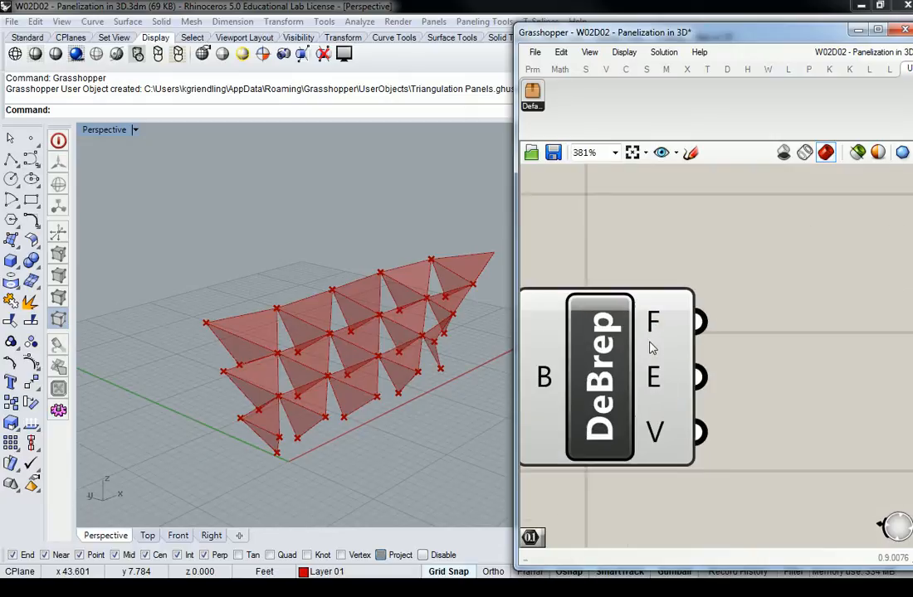
right_drag(448, 330, 382, 357)
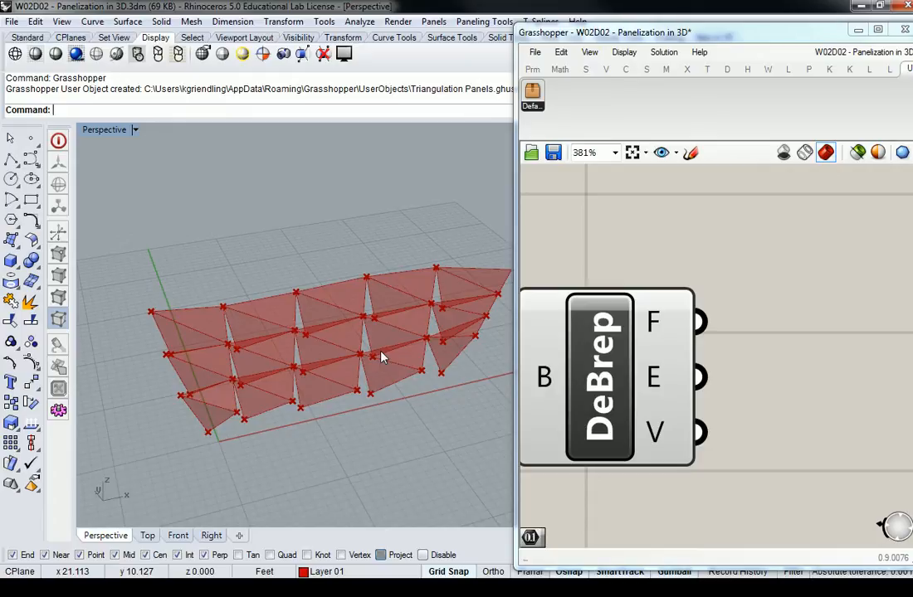
mouse_move(676, 324)
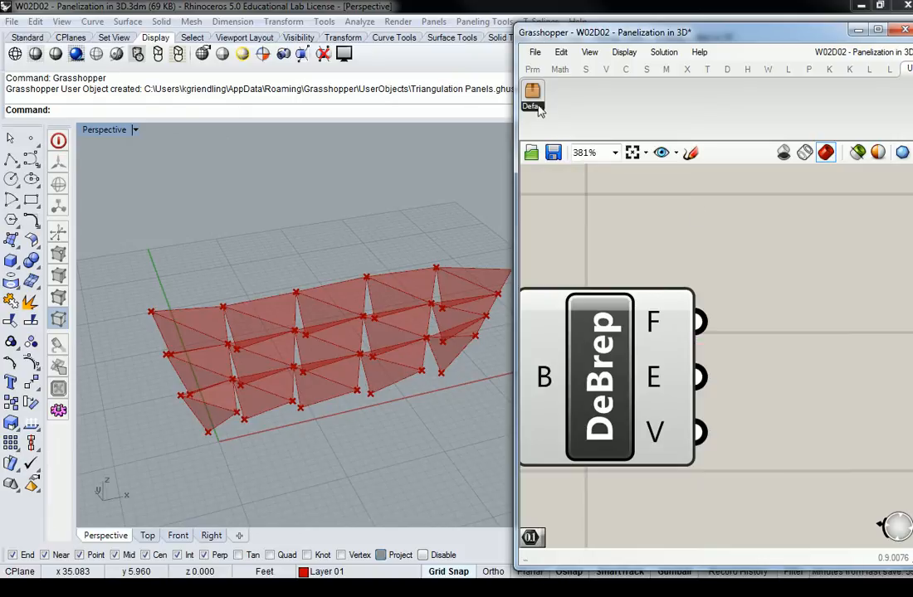
- Place a Surface parameter beside DeBrep and feed it from DeBrep's F output
click(532, 69)
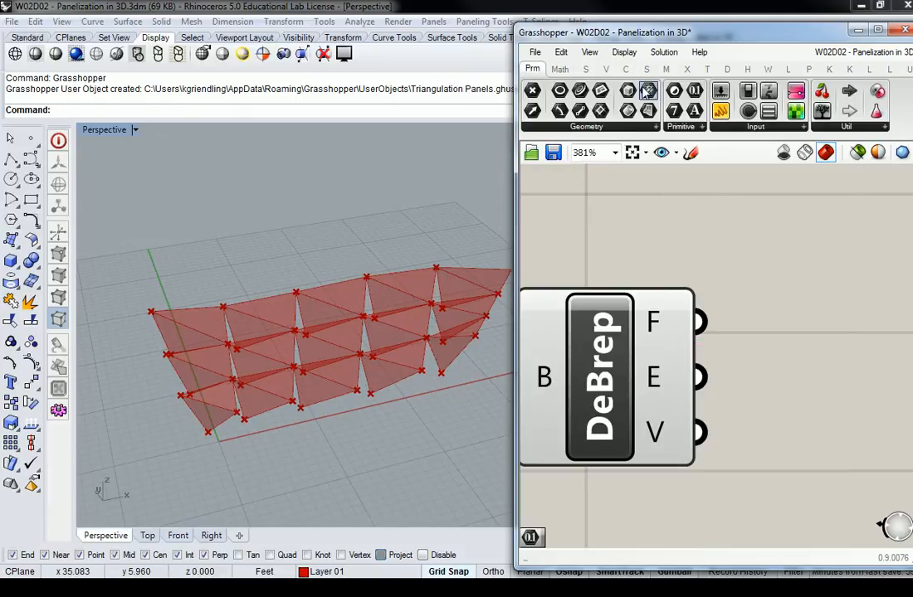
drag(632, 110, 792, 307)
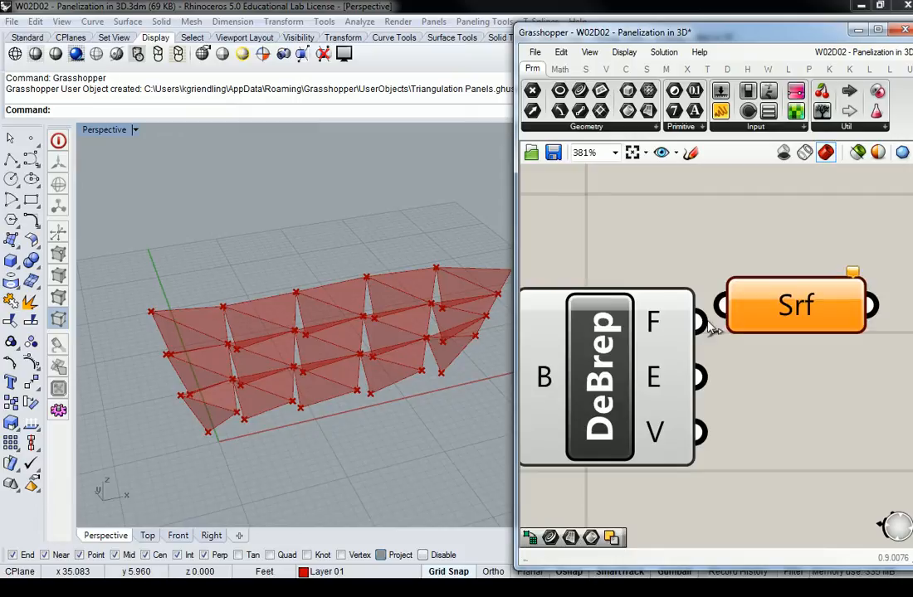
drag(699, 322, 713, 307)
drag(774, 318, 840, 317)
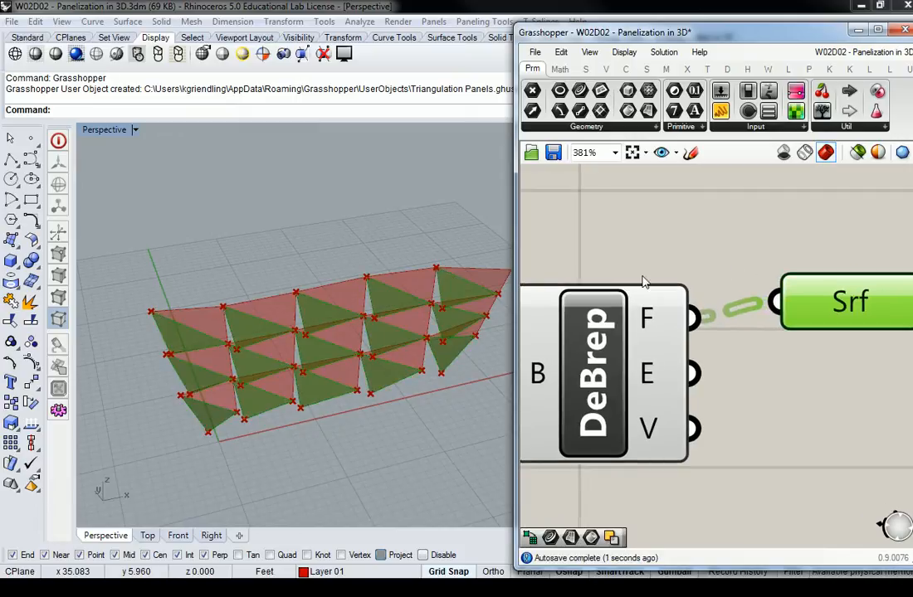
click(663, 303)
click(744, 264)
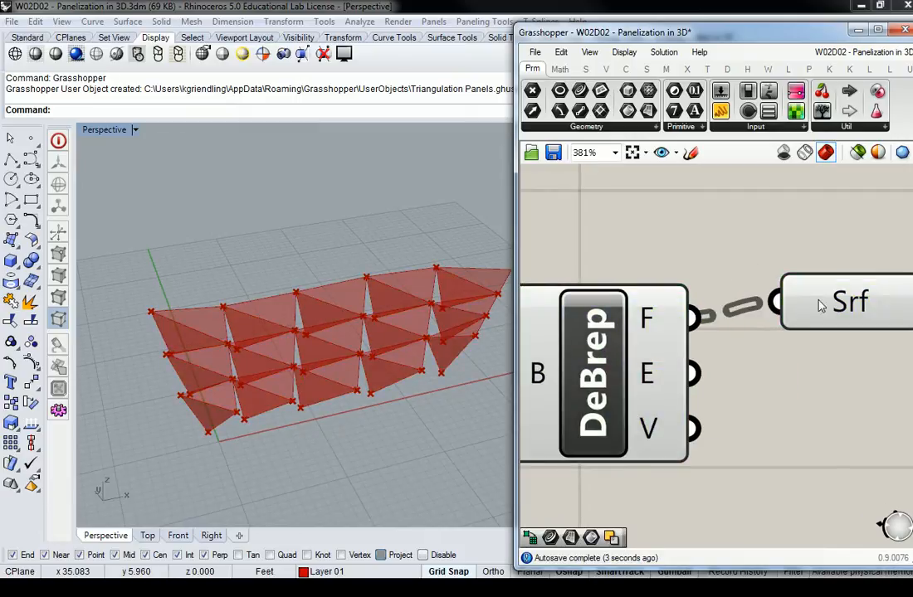
- Delete the Surface parameter connected to DeBrep
click(862, 302)
scroll(867, 300, down, 2)
right_drag(867, 300, 750, 315)
scroll(751, 314, up, 1)
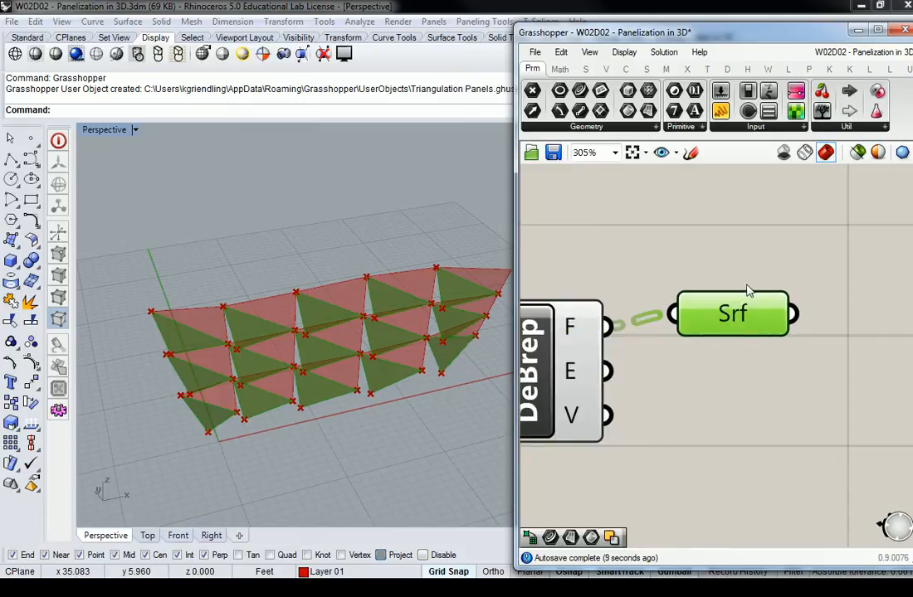
right_drag(746, 281, 684, 303)
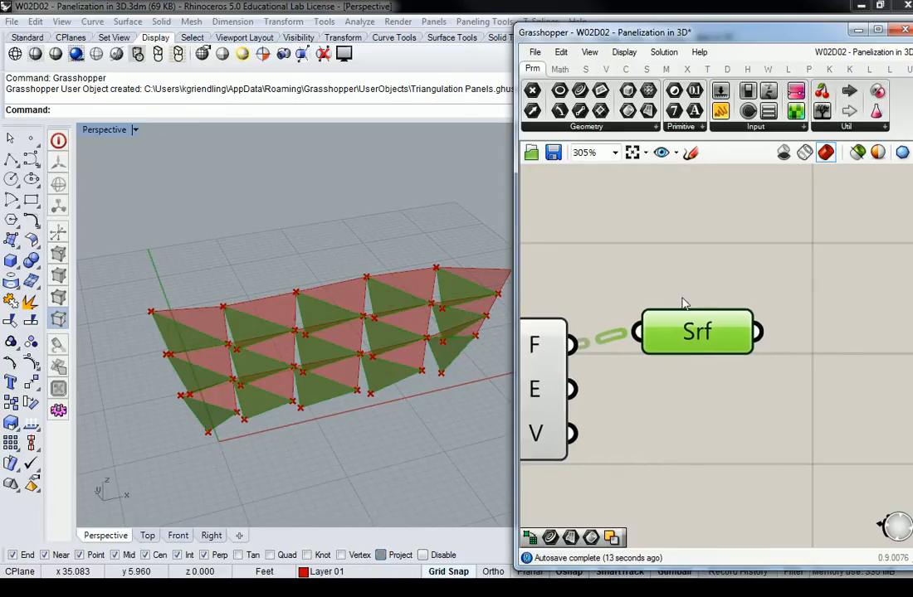
right_drag(704, 278, 635, 300)
click(703, 290)
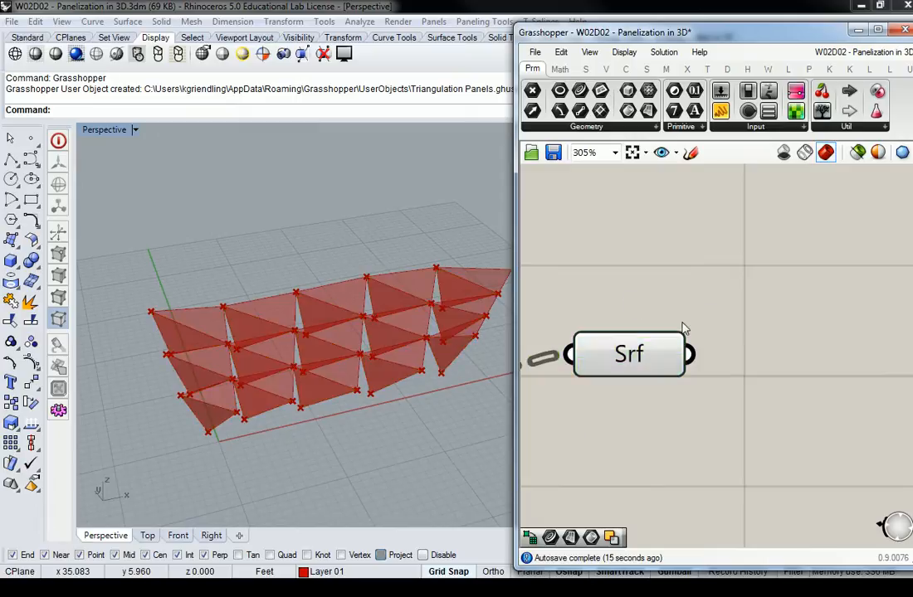
click(655, 346)
key(Delete)
right_drag(655, 346, 849, 246)
scroll(756, 257, down, 4)
right_drag(776, 272, 743, 285)
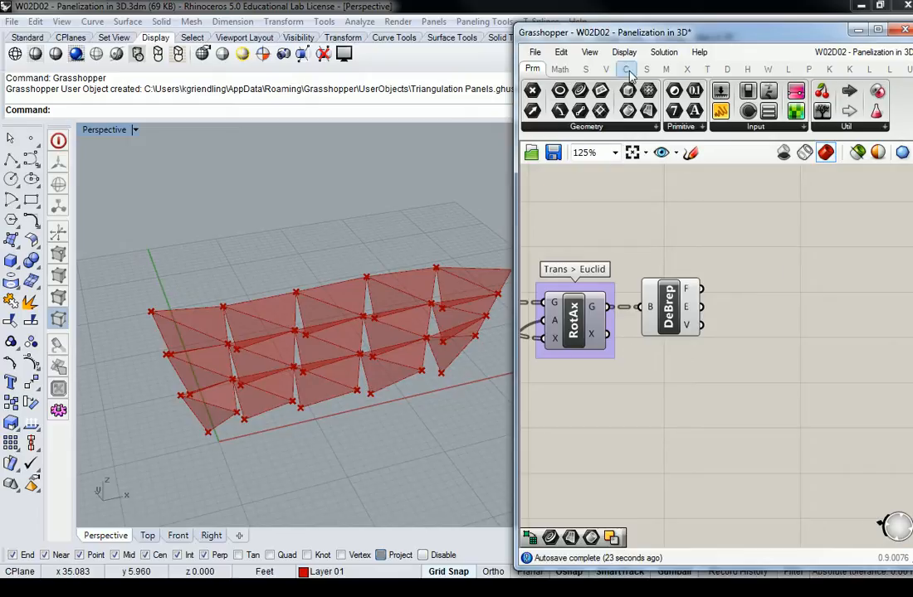
- Widen the Grasshopper window and add a Divide Surface component with its S input fed by DeBrep's F output
drag(518, 181, 324, 181)
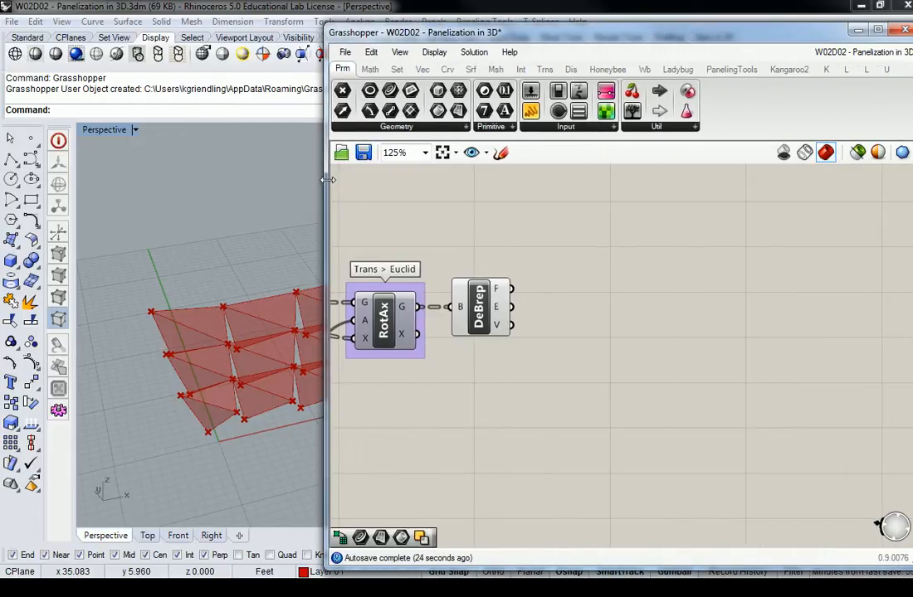
click(470, 68)
click(624, 127)
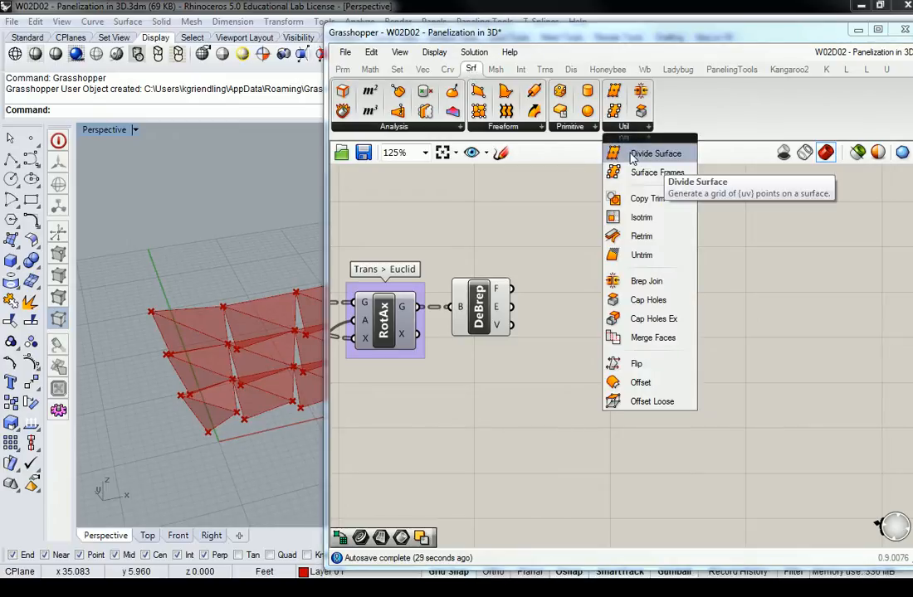
drag(644, 157, 606, 285)
scroll(509, 311, up, 3)
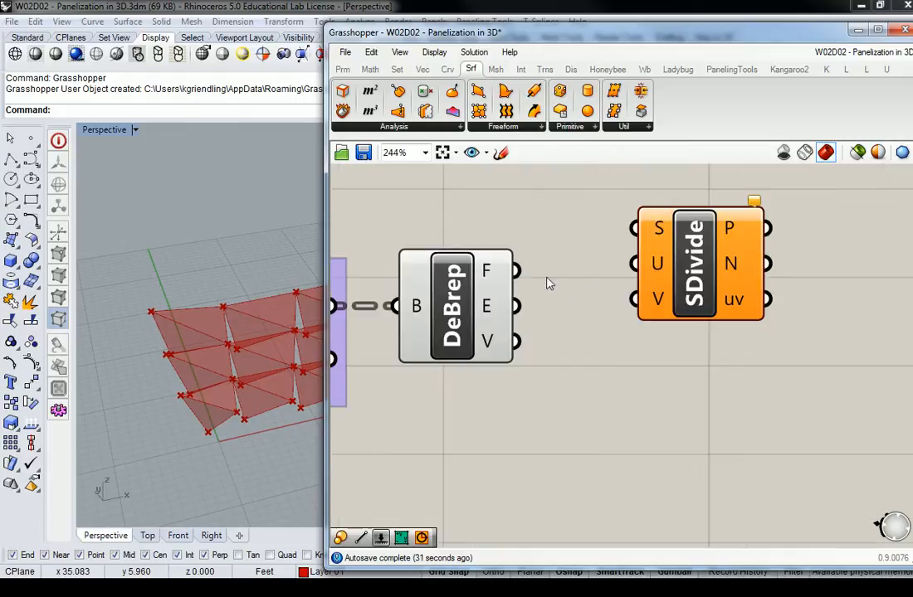
drag(516, 270, 633, 228)
scroll(259, 347, up, 8)
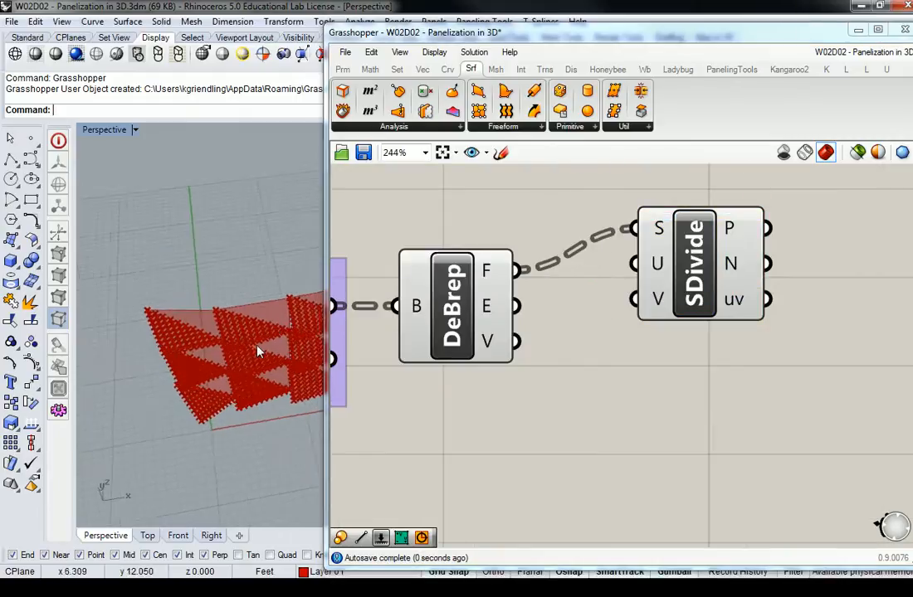
shift+right_drag(181, 329, 150, 292)
scroll(217, 305, down, 5)
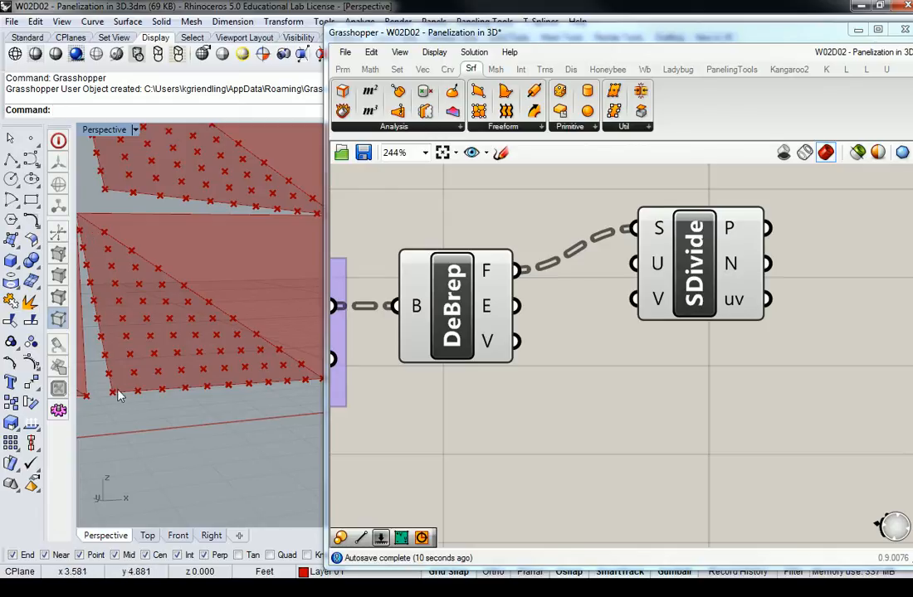
right_drag(247, 367, 143, 357)
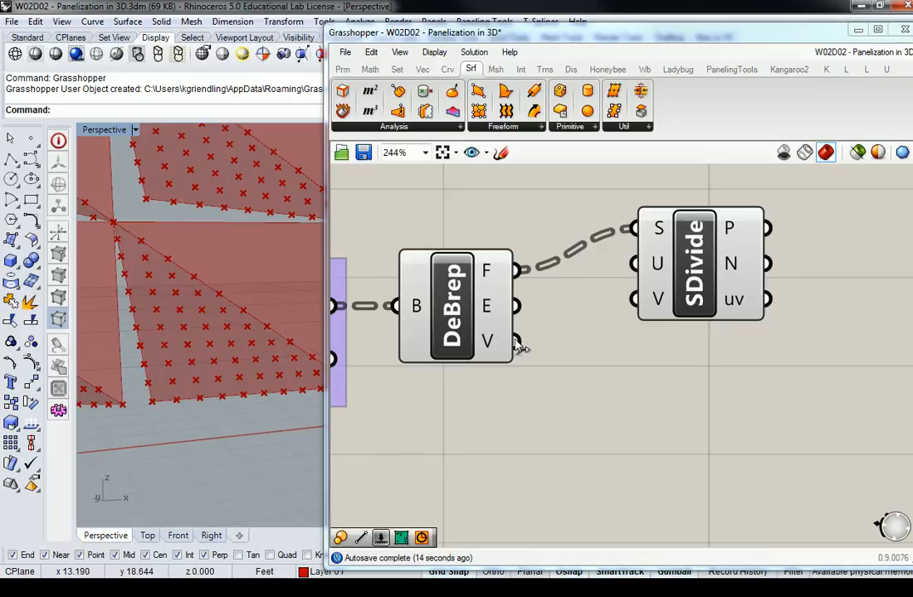
- Place an empty Panel beside the Divide Surface component
right_drag(752, 389, 727, 354)
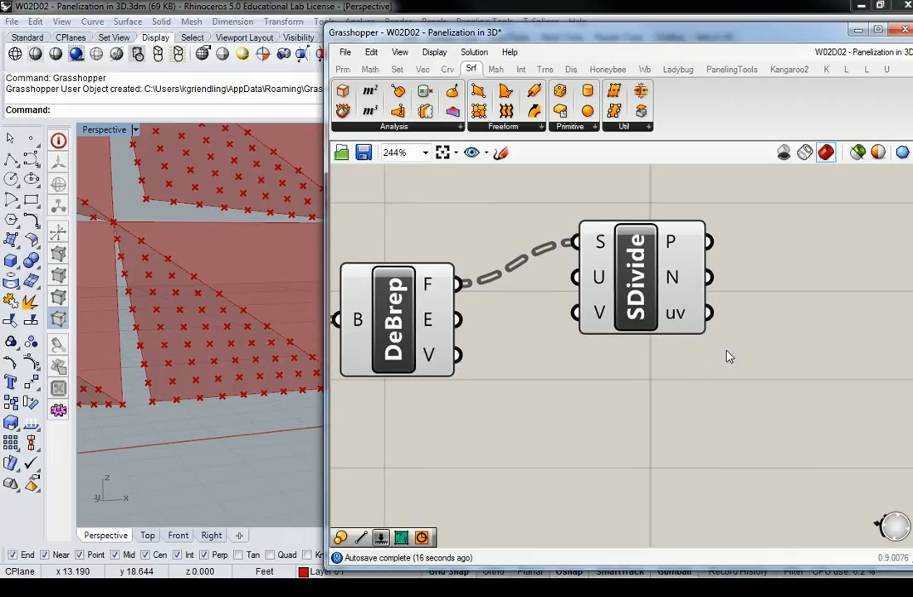
click(342, 68)
drag(458, 93, 820, 274)
right_drag(708, 245, 621, 286)
scroll(597, 287, down, 5)
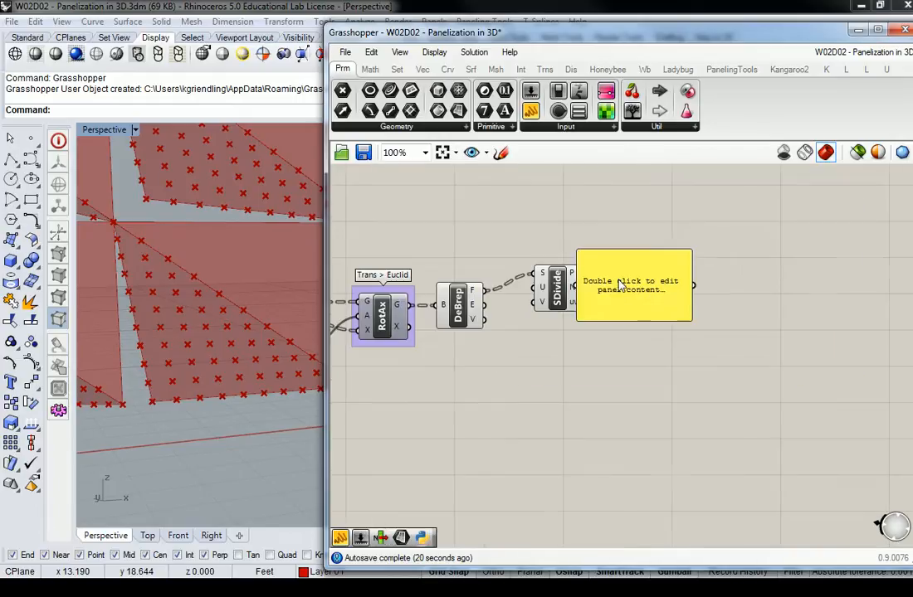
- Feed Divide Surface's P output into the Panel and enlarge it so each point's coordinates fit on one line
scroll(705, 242, down, 3)
drag(707, 240, 707, 430)
scroll(651, 287, up, 4)
right_drag(619, 234, 608, 248)
right_drag(764, 267, 688, 236)
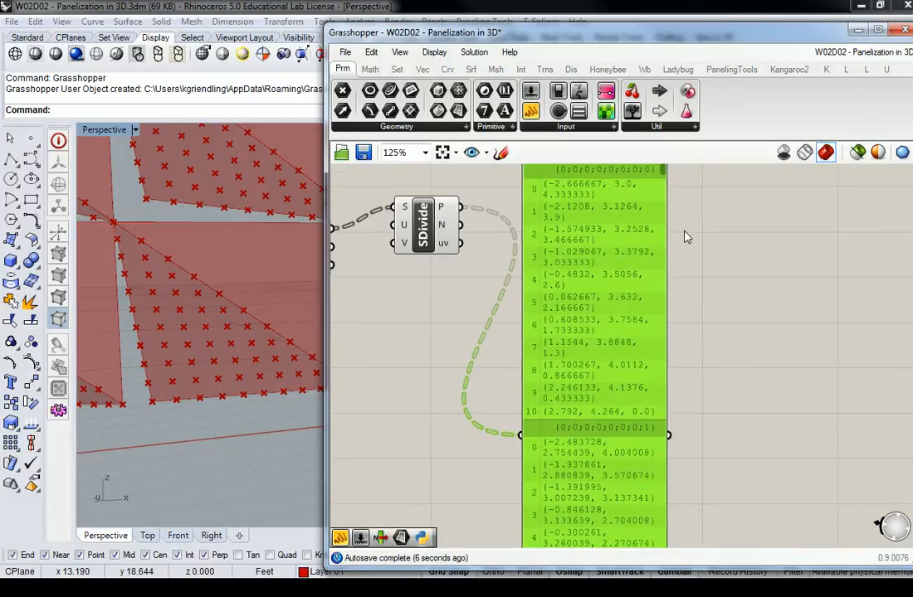
drag(667, 247, 849, 249)
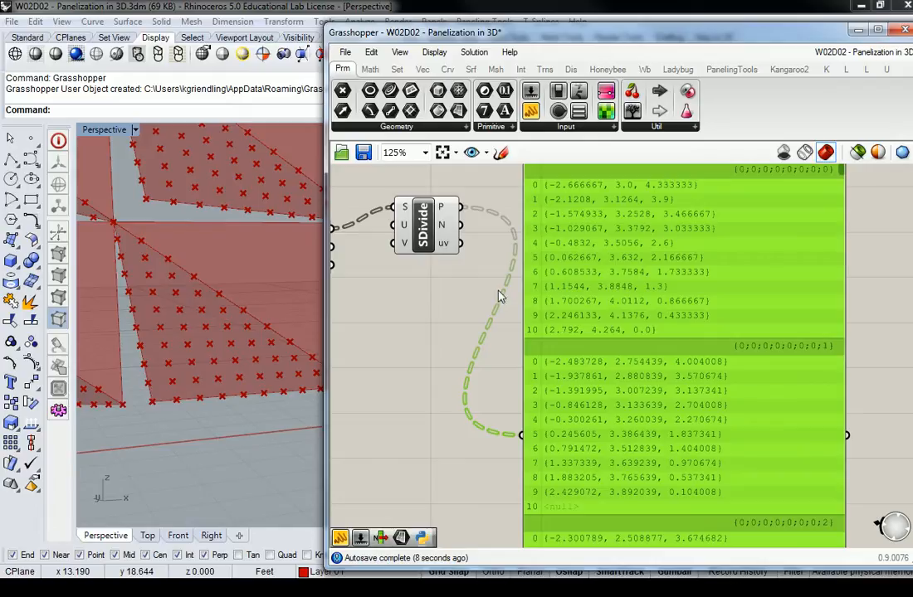
- Examine the Panel's point coordinates branch by branch against the grid points on the triangular panels in the Perspective viewport
right_drag(585, 395, 680, 194)
right_drag(601, 219, 539, 320)
scroll(555, 241, up, 3)
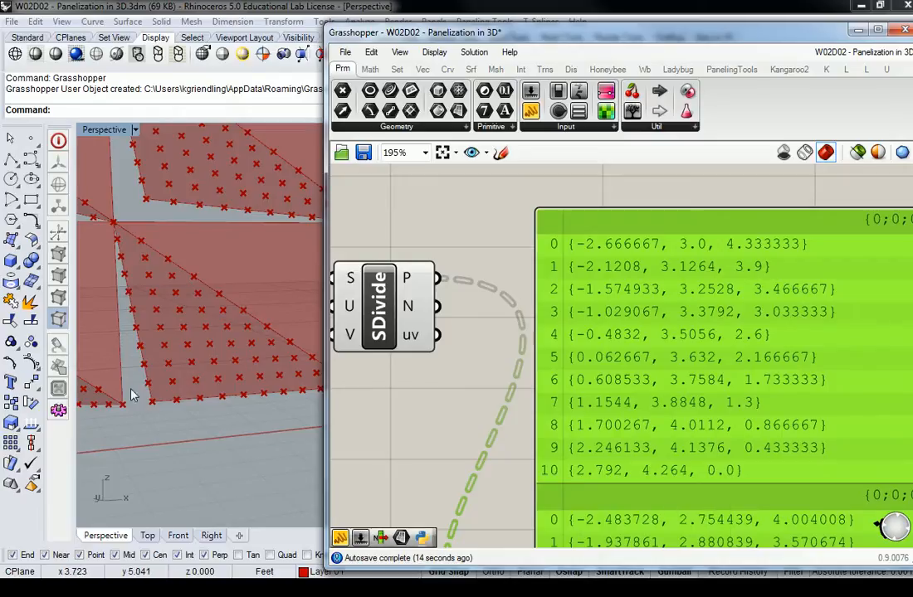
scroll(205, 409, down, 1)
right_drag(206, 421, 196, 391)
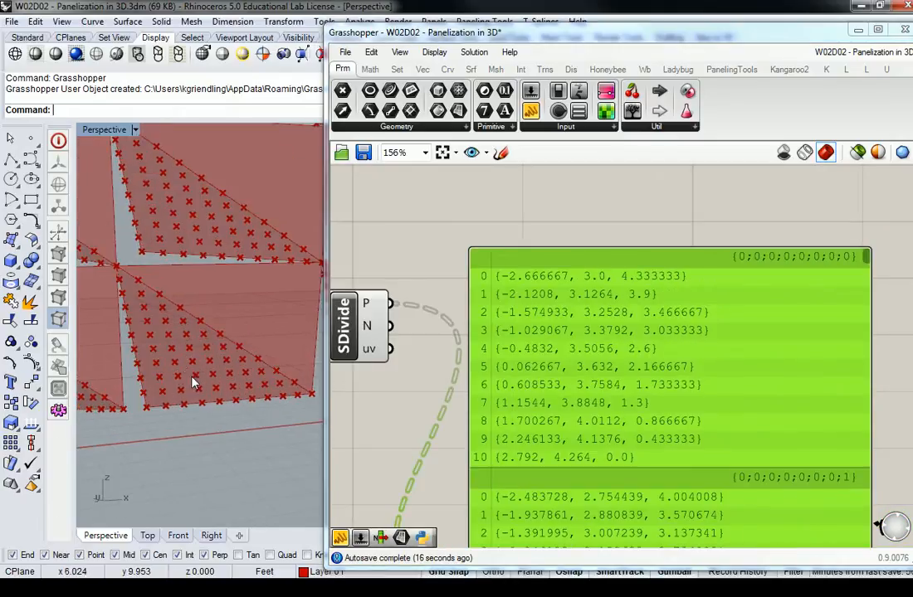
right_drag(610, 490, 612, 225)
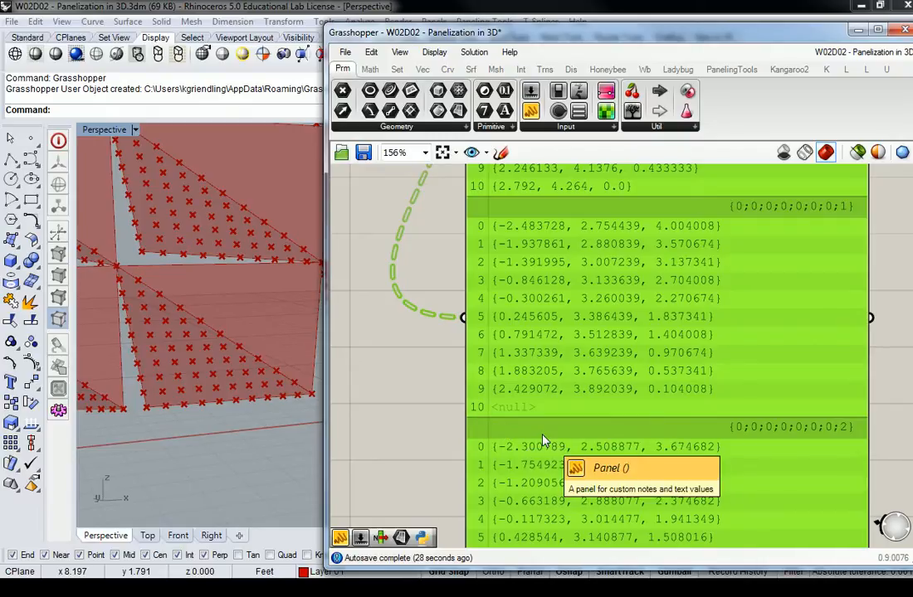
right_drag(567, 462, 578, 262)
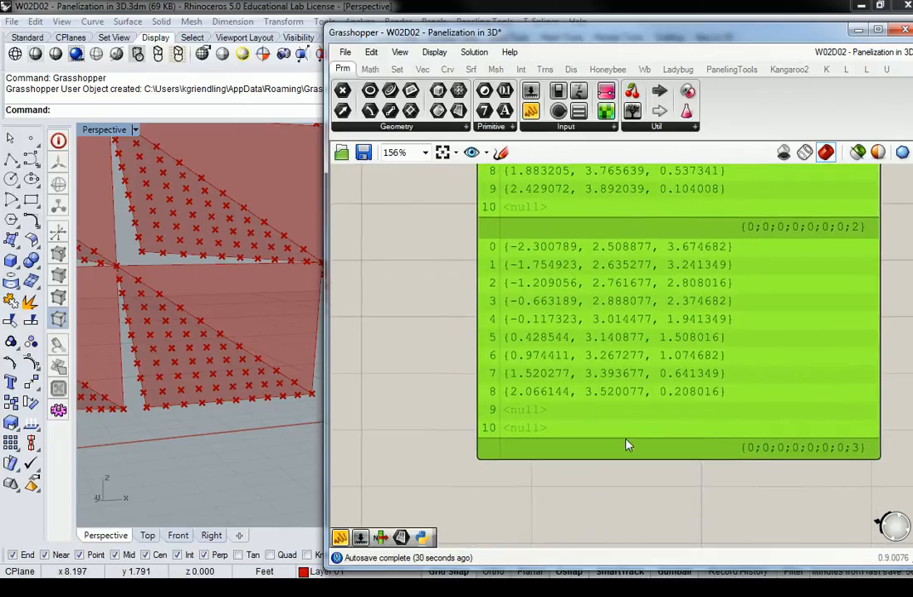
- Extend the Panel downward so it lists the point branches through path {0;0;0;0;0;0;4}
drag(638, 461, 637, 534)
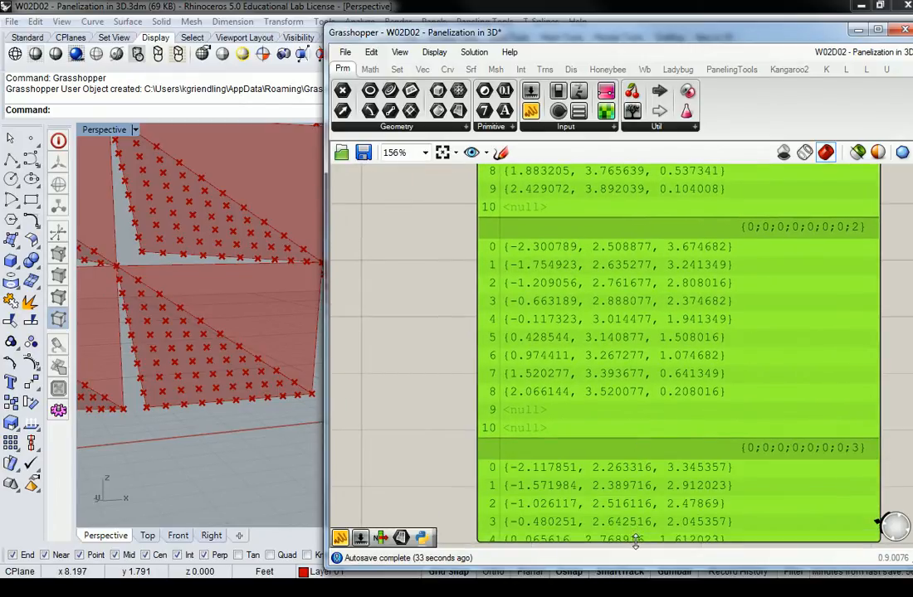
scroll(617, 493, down, 3)
right_drag(617, 493, 615, 295)
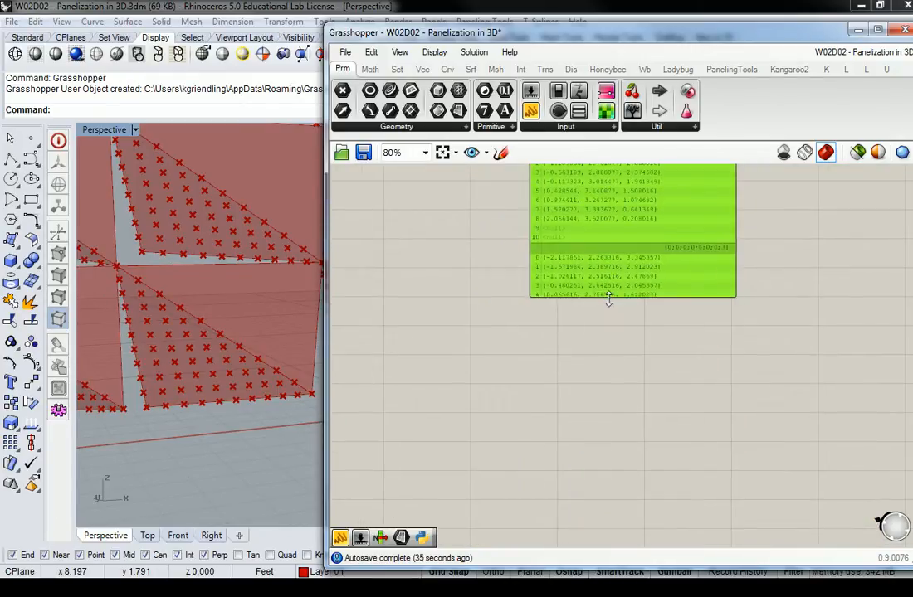
drag(609, 297, 594, 438)
scroll(546, 306, up, 3)
scroll(536, 322, down, 3)
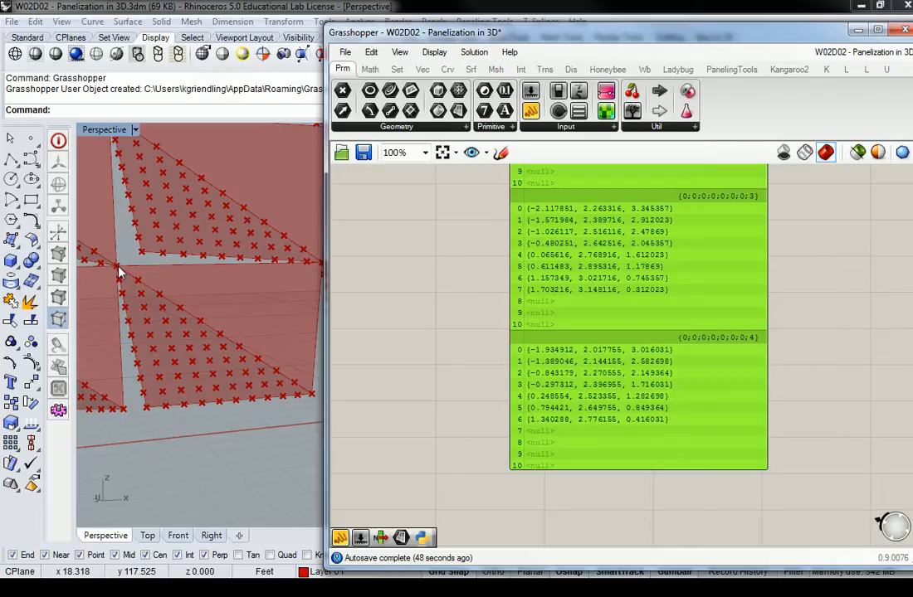
- Review the listed points from the first branch and delete the Panel attached to Divide Surface
scroll(481, 373, down, 3)
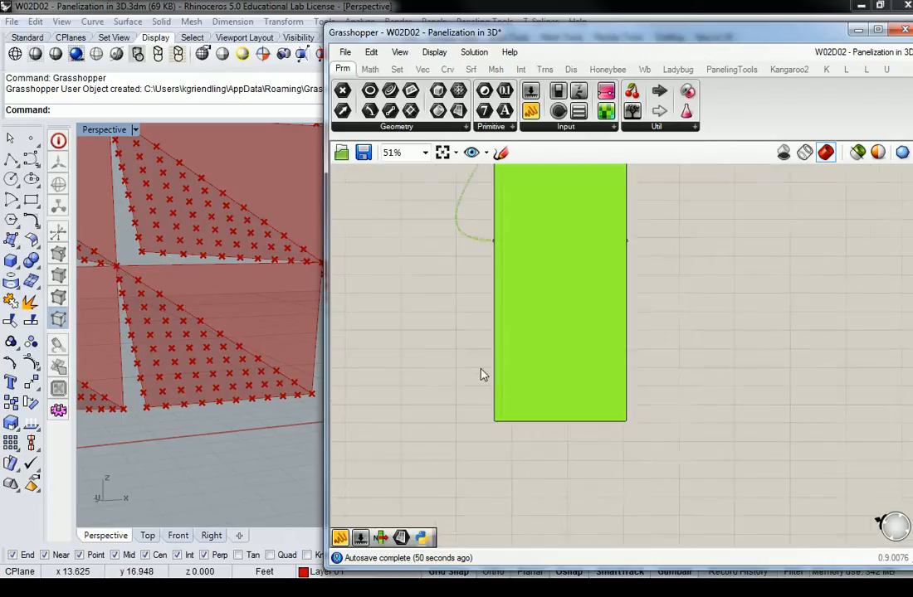
scroll(579, 267, up, 3)
right_drag(580, 268, 636, 363)
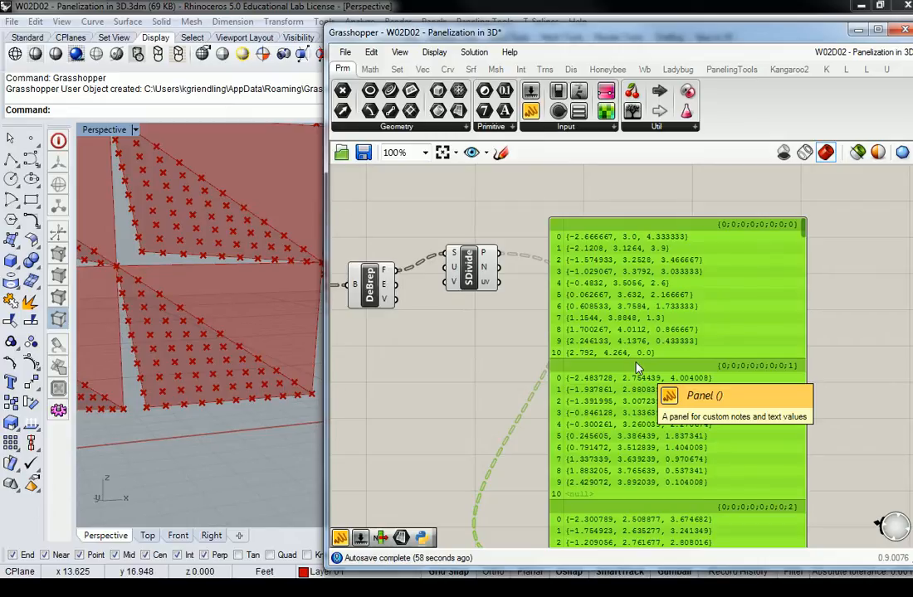
scroll(637, 368, down, 1)
right_drag(588, 320, 641, 290)
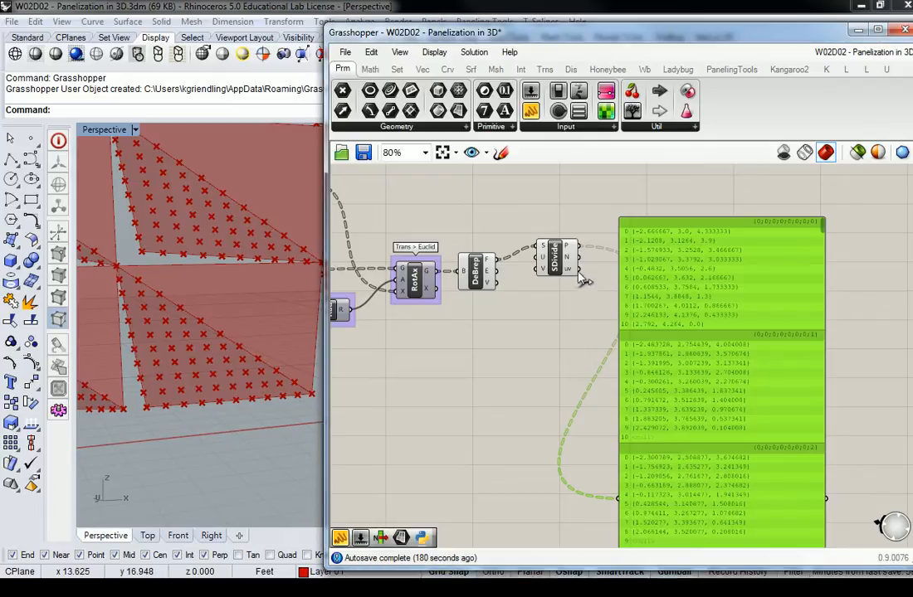
right_drag(556, 344, 624, 323)
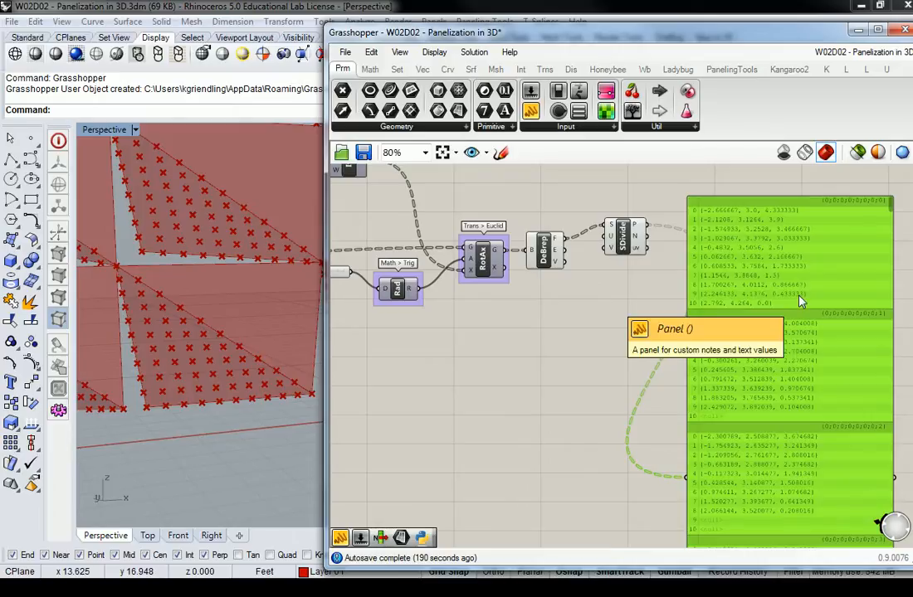
key(Delete)
right_drag(648, 290, 687, 300)
scroll(652, 240, up, 2)
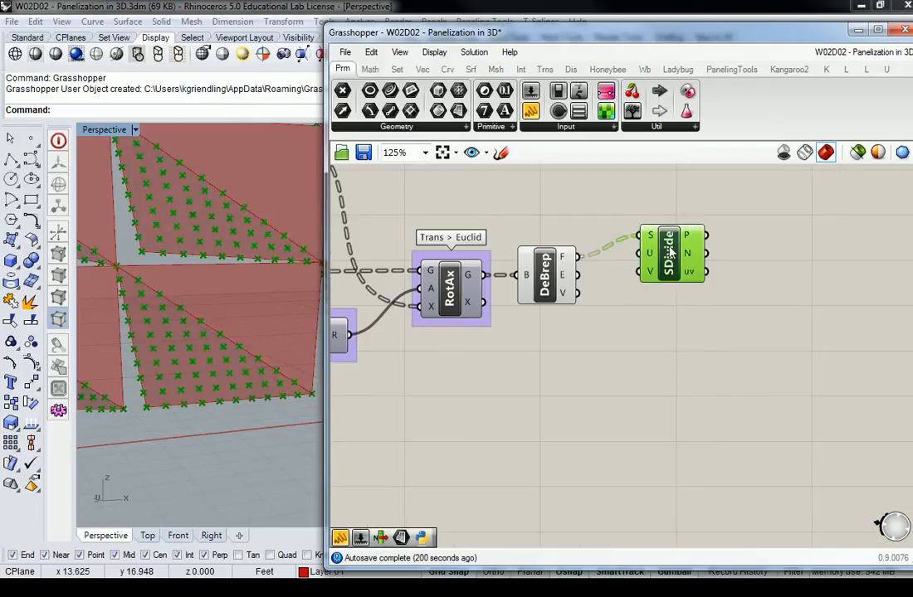
- Inspect the division points on the triangular panels and move Divide Surface farther from DeBrep to make room
click(670, 251)
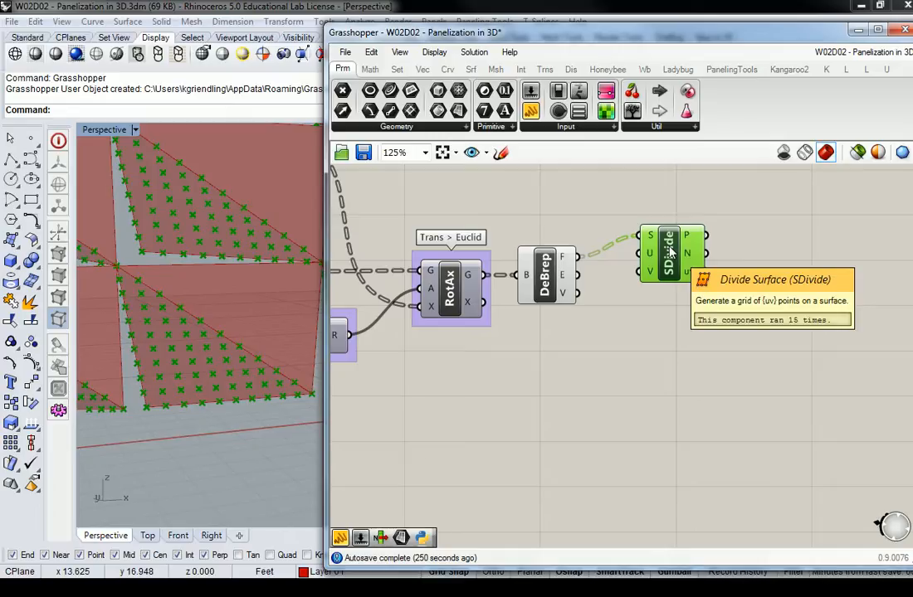
scroll(241, 332, up, 5)
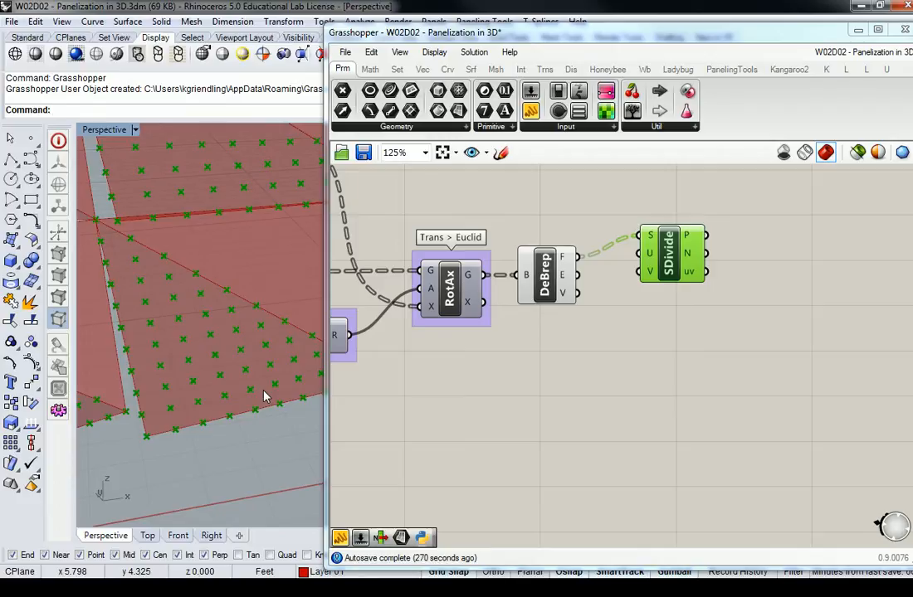
click(589, 345)
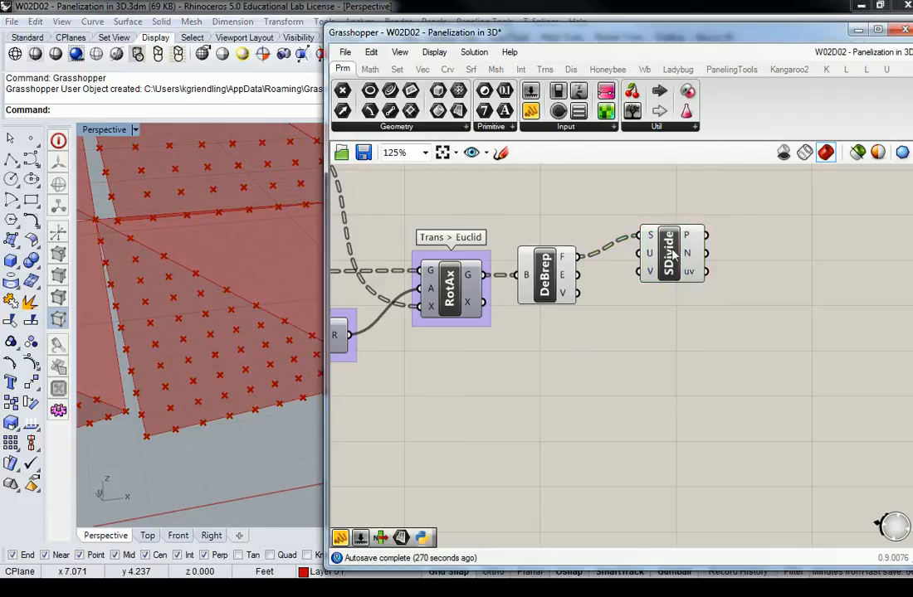
drag(679, 251, 824, 249)
click(587, 175)
- Place a Scale component between DeBrep and Divide Surface
click(545, 69)
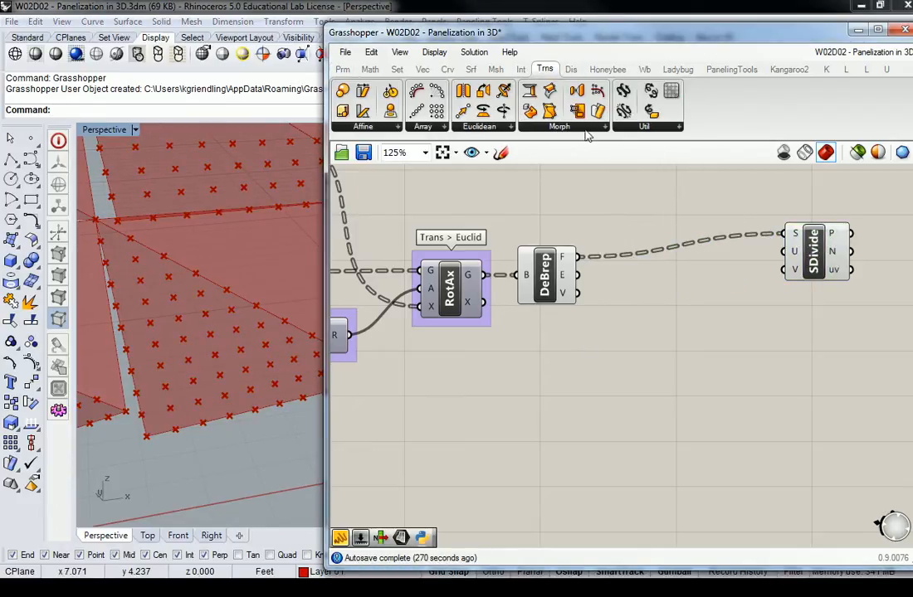
click(365, 126)
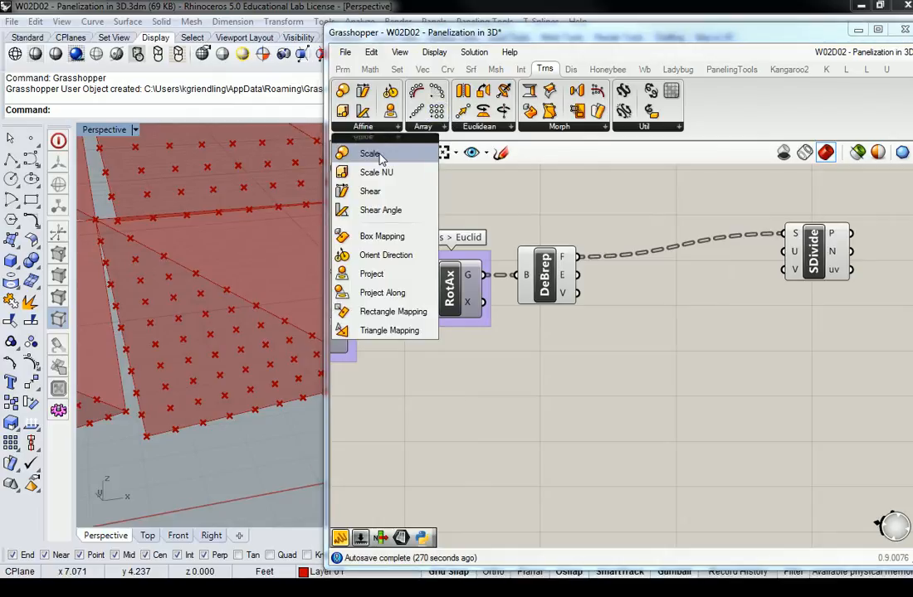
click(379, 156)
click(701, 283)
drag(702, 287, 696, 273)
click(590, 237)
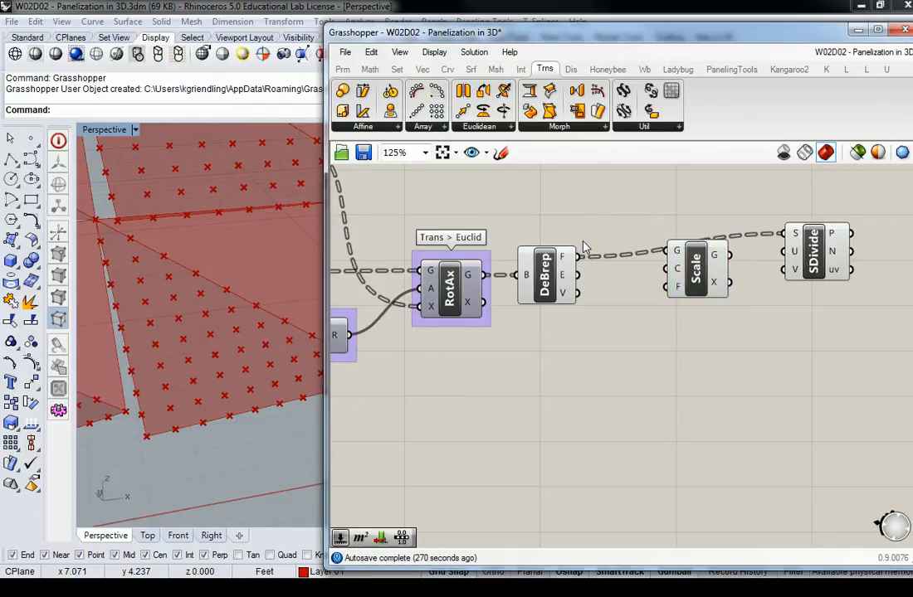
- Turn off the preview of the Divide Surface component
click(809, 253)
right_click(813, 256)
click(836, 282)
click(733, 202)
- Feed DeBrep's F output into Scale's G input and into the G input of a new Area component
drag(696, 268, 695, 317)
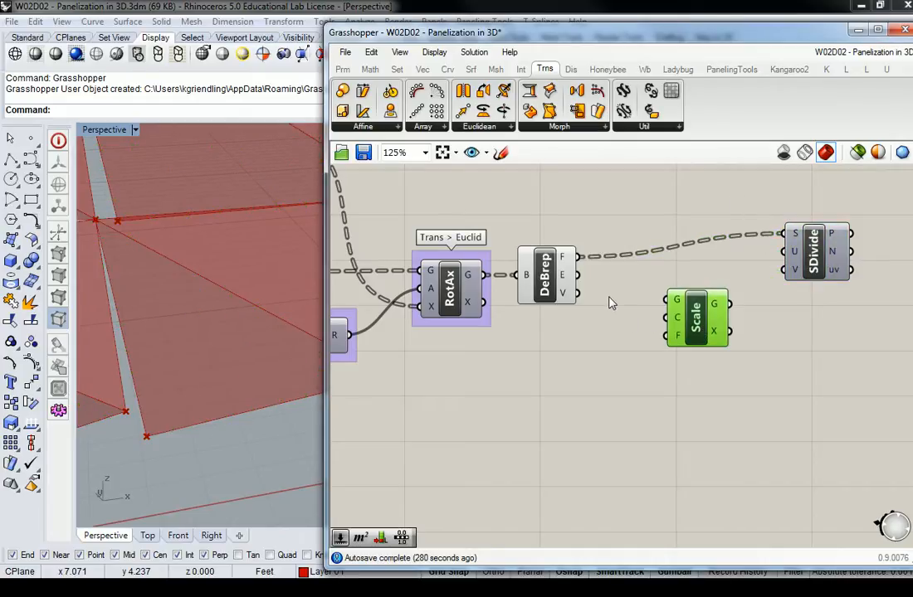
drag(578, 258, 667, 299)
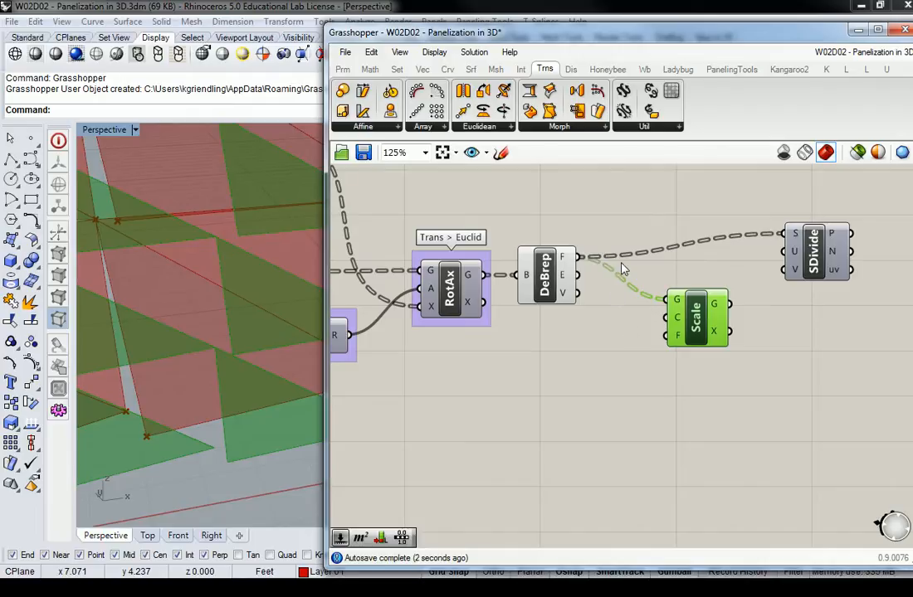
click(470, 70)
drag(445, 159, 630, 312)
drag(580, 258, 611, 311)
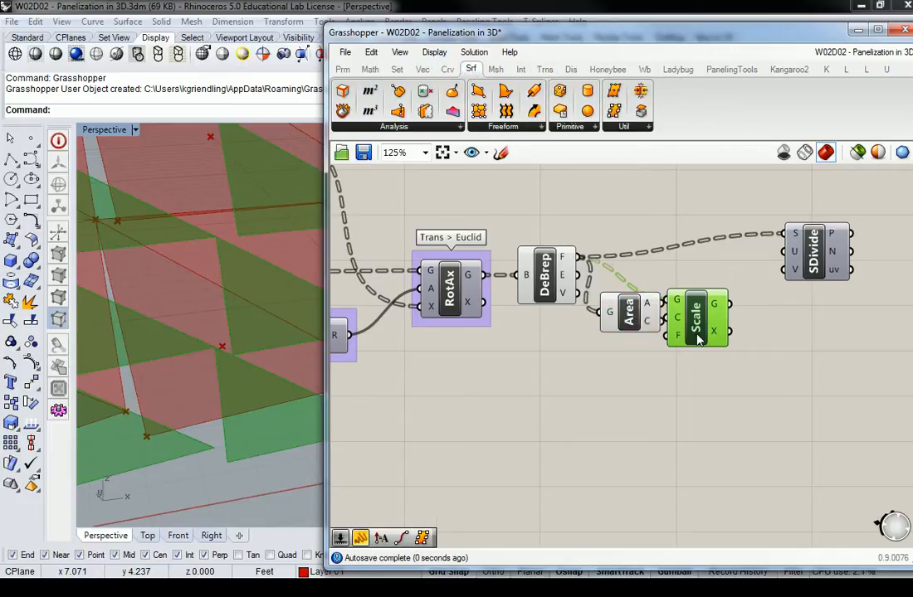
- Space out Area and Scale, connect Area's C output to Scale's C input, and inspect the scaled triangles
drag(697, 335, 725, 319)
drag(630, 314, 639, 342)
click(686, 359)
drag(718, 322, 723, 330)
drag(672, 349, 700, 307)
click(248, 449)
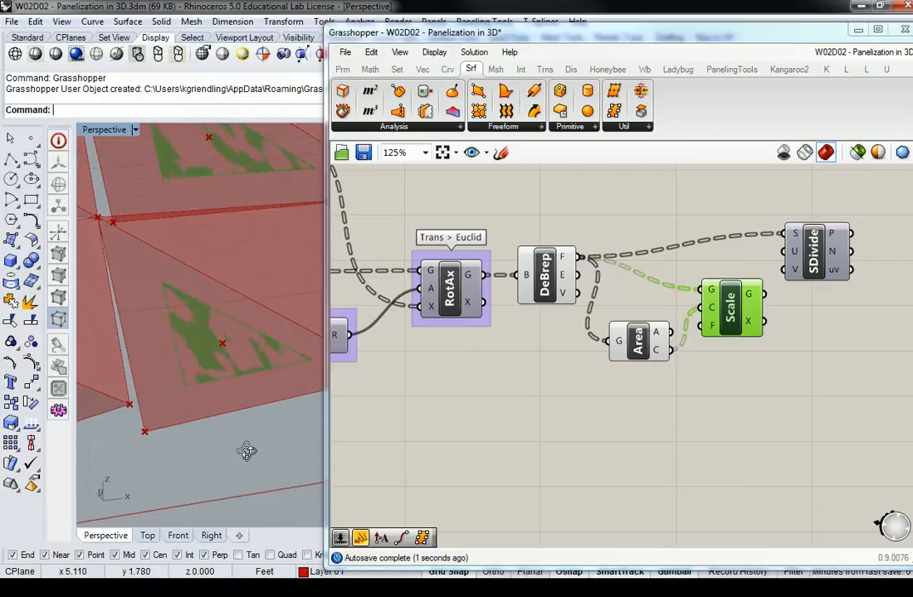
click(564, 415)
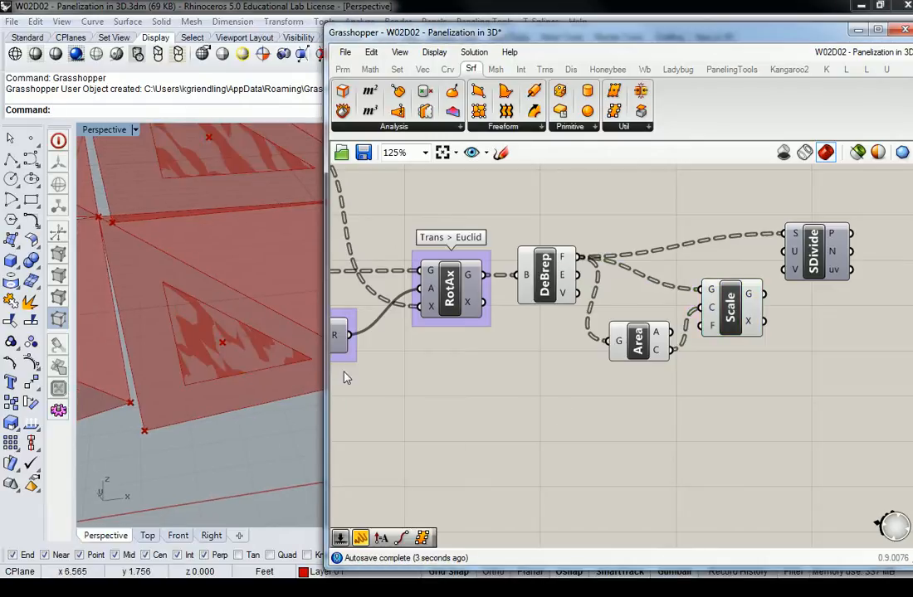
- Delete the Scale and Area components
click(738, 309)
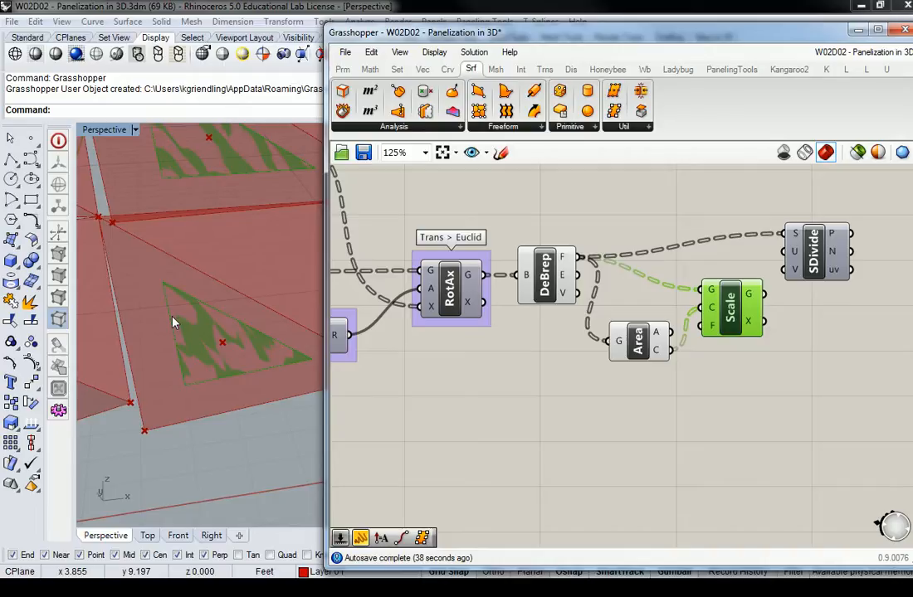
drag(772, 415, 596, 267)
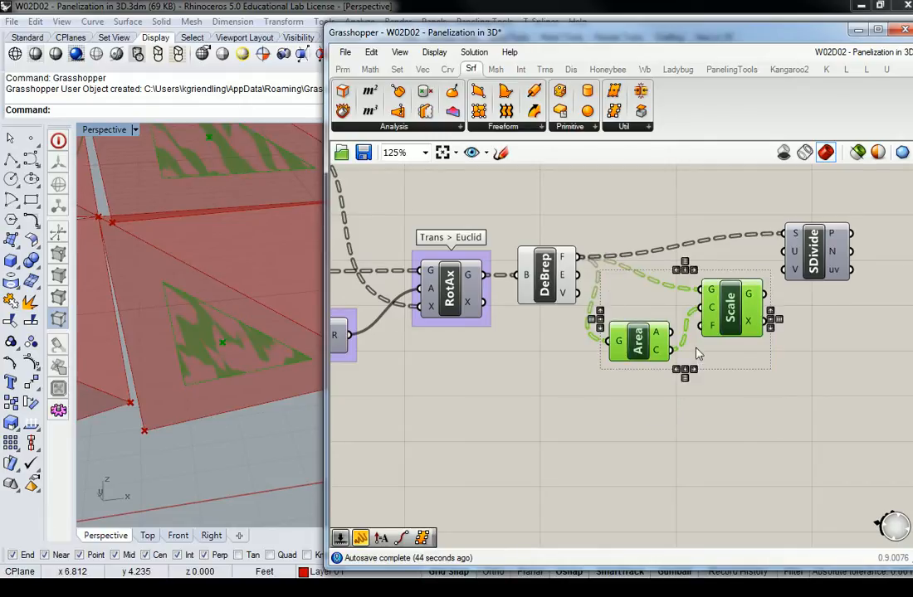
key(Delete)
- Move Divide Surface farther from DeBrep and place a curve Offset component between them
right_drag(813, 265, 767, 337)
drag(768, 338, 850, 313)
click(515, 353)
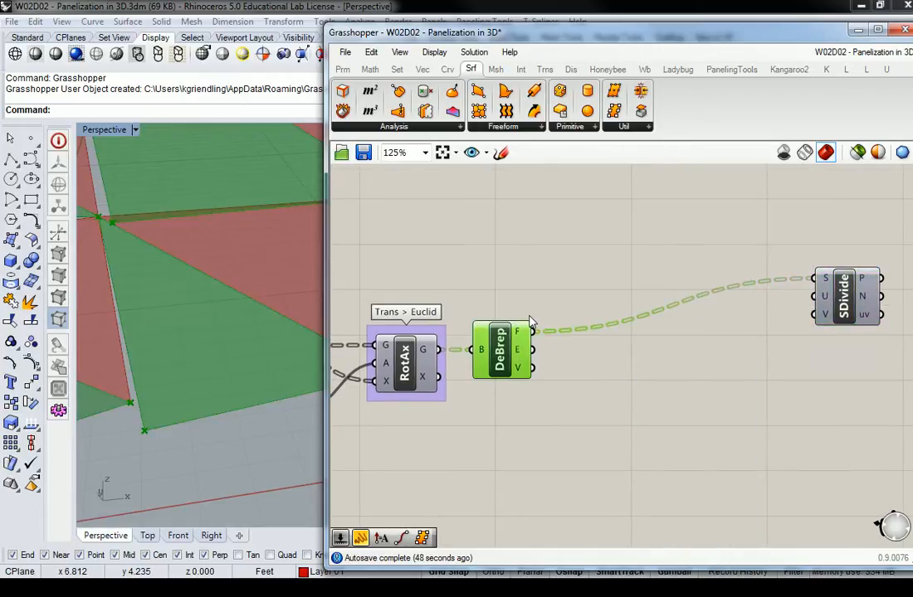
click(447, 71)
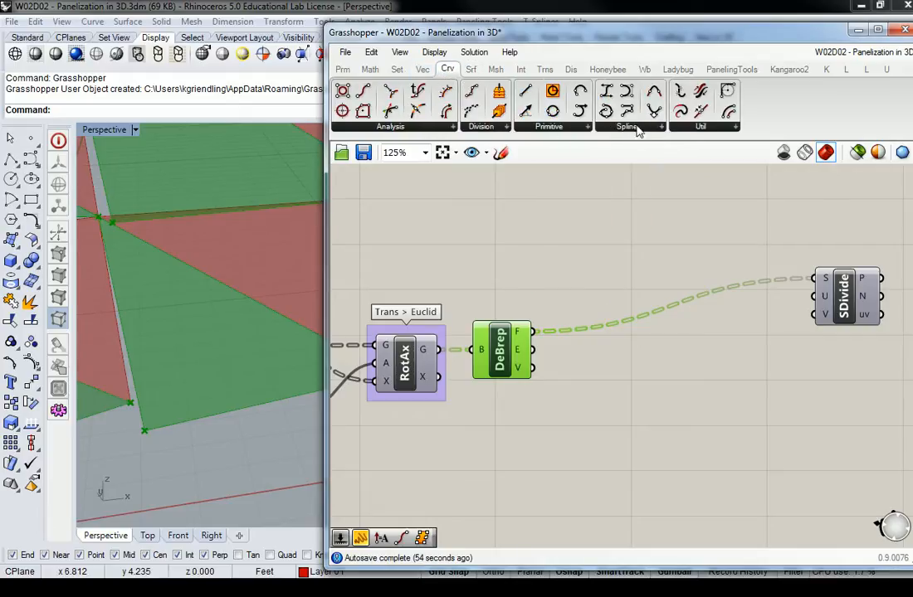
click(713, 128)
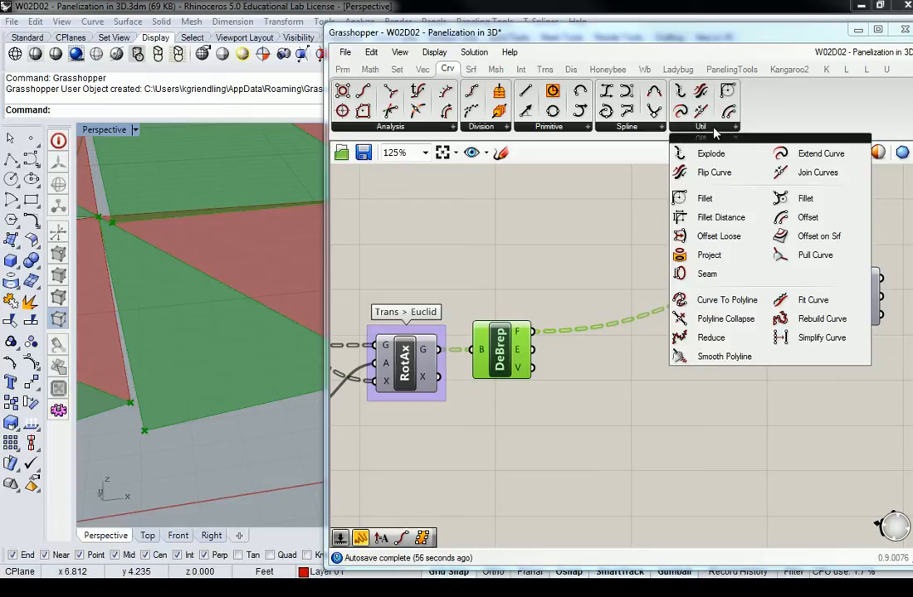
click(806, 217)
click(677, 383)
click(627, 369)
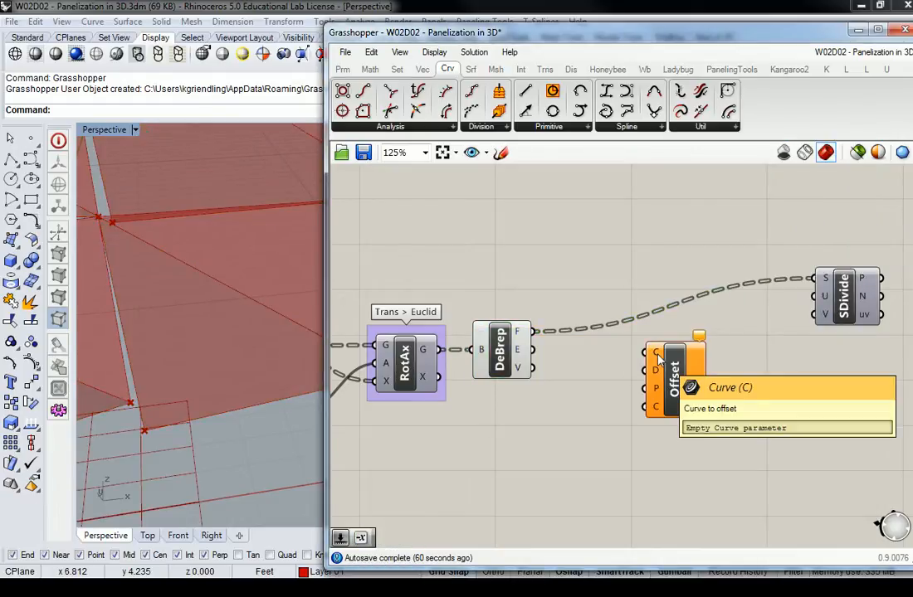
- Connect DeBrep's F output to Offset's curve input and inspect the offset outlines around the panels
drag(536, 332, 661, 361)
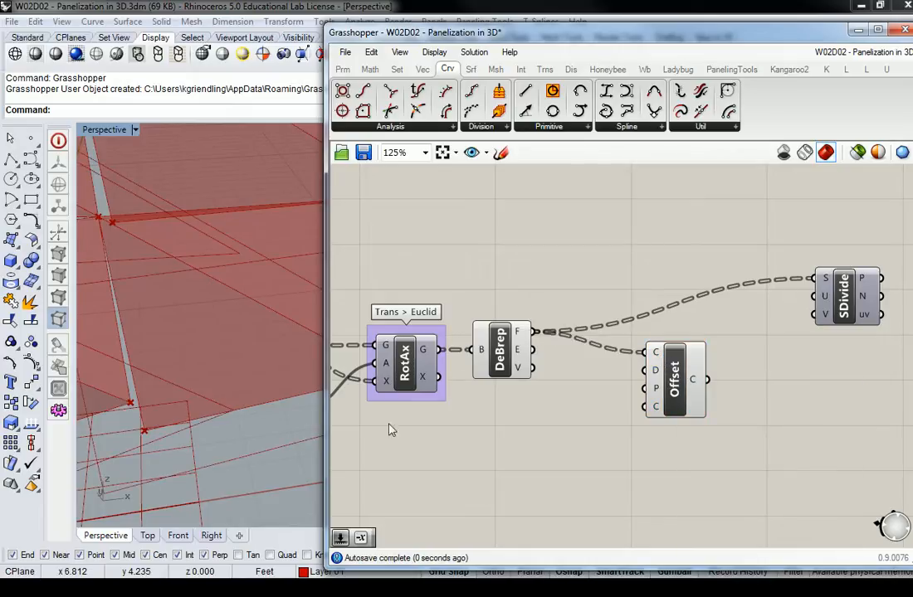
scroll(285, 387, down, 3)
right_drag(282, 385, 209, 227)
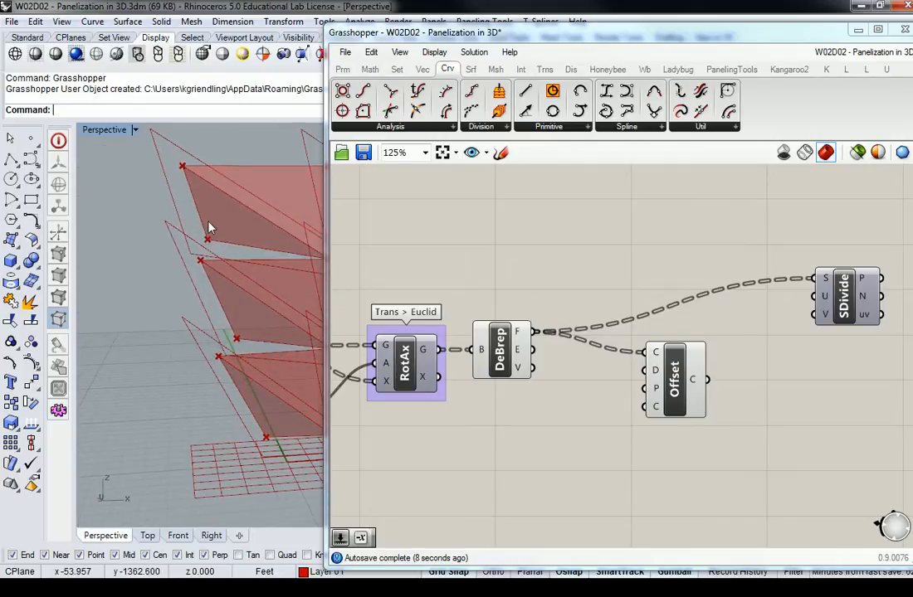
click(611, 429)
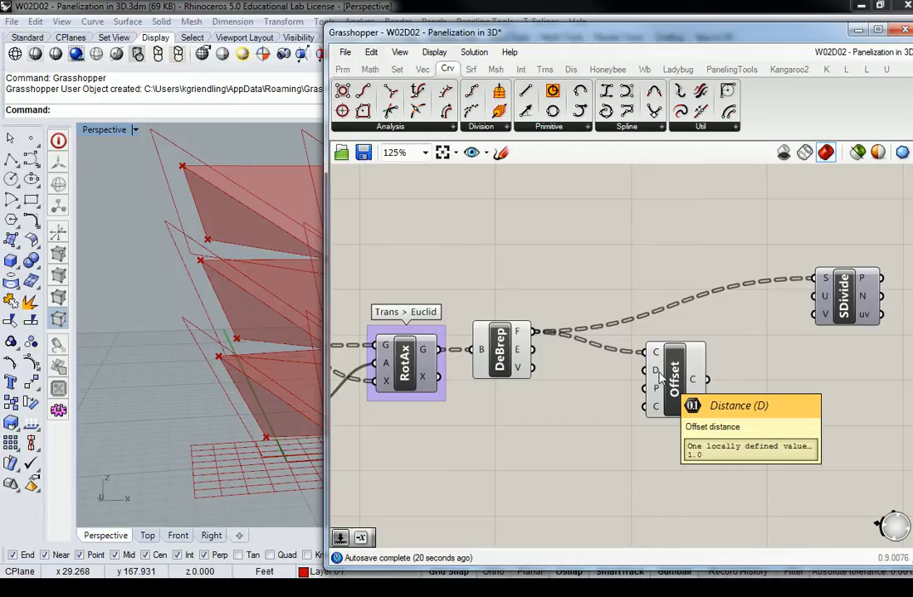
- Place a number slider ranging from 0 to 6 below DeBrep and shift Offset slightly farther away
drag(675, 411, 697, 411)
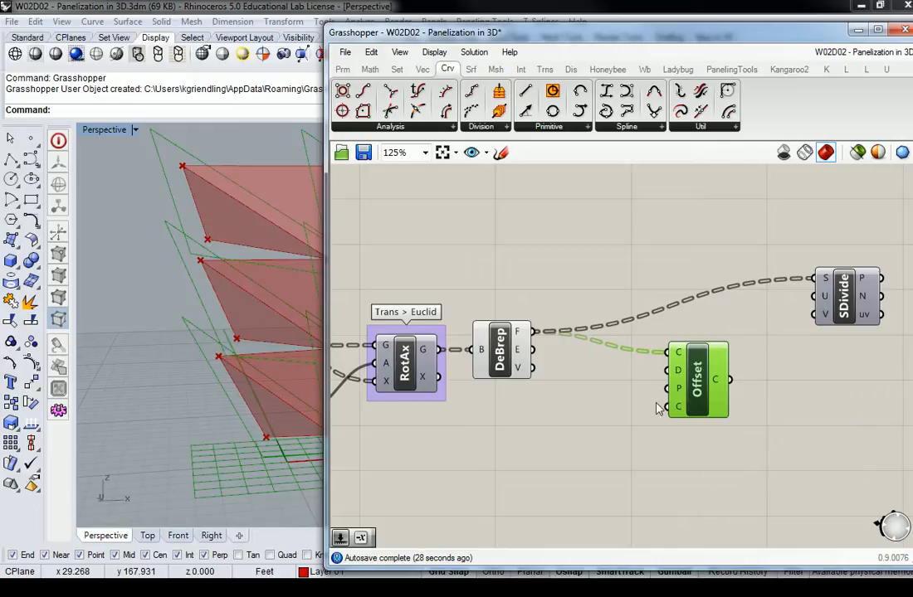
double_click(526, 417)
text(0)
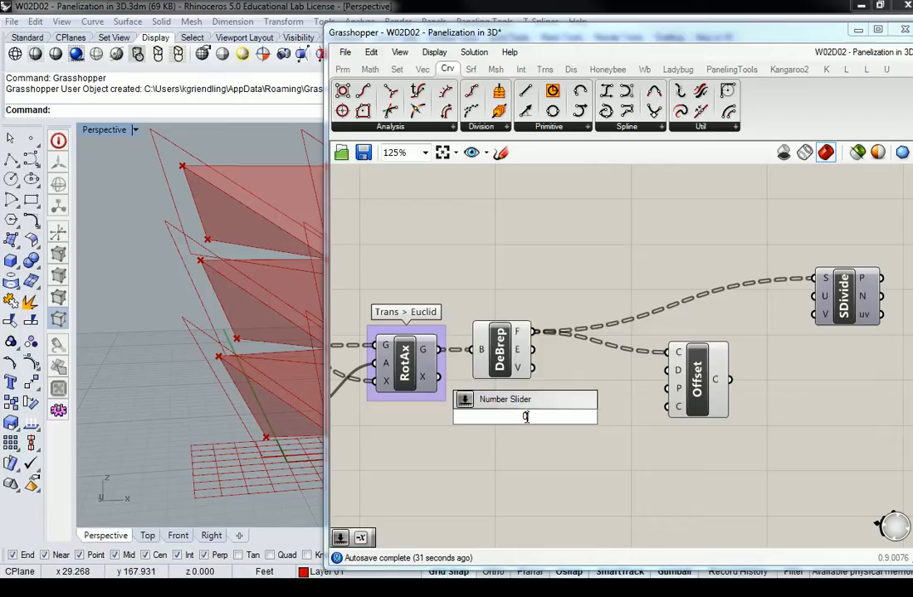
text(.6)
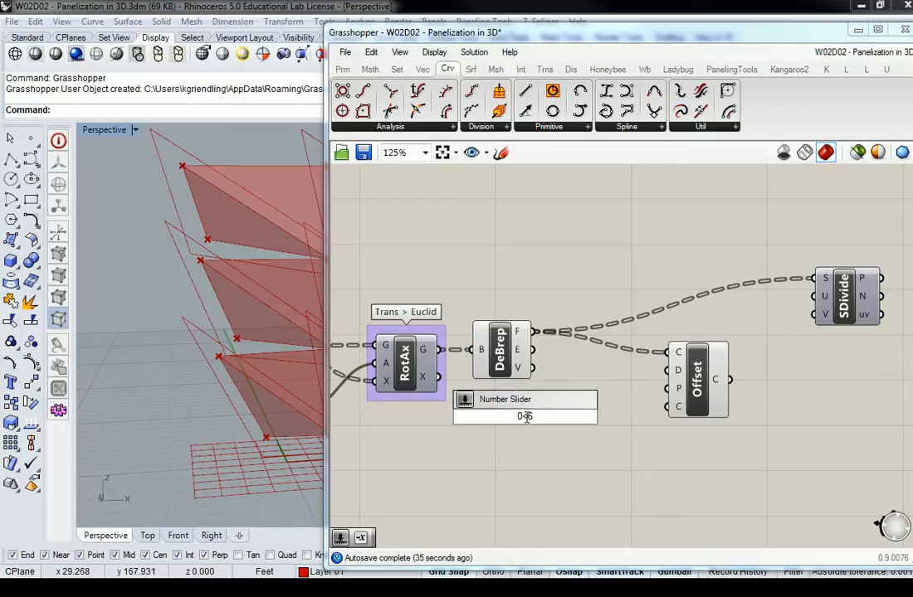
key(Return)
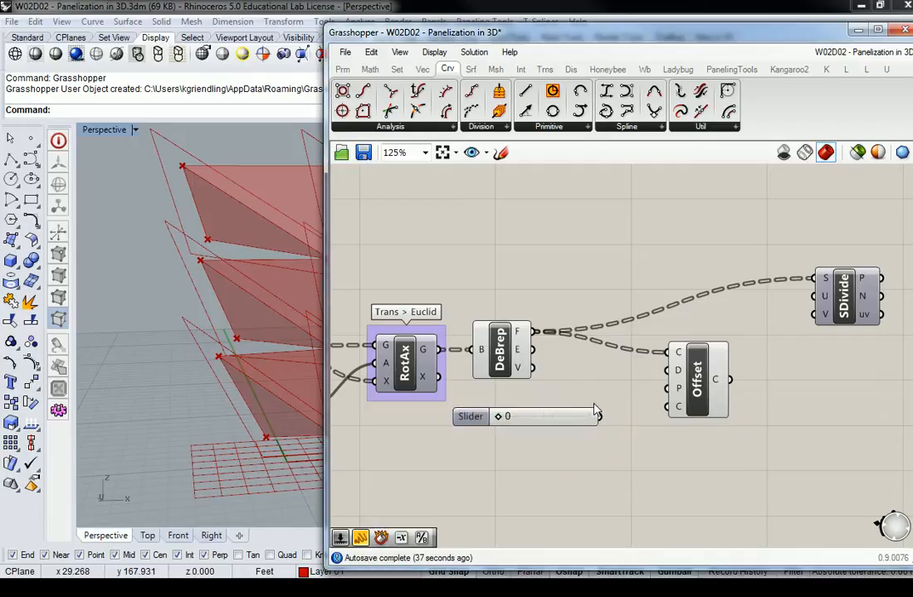
mouse_move(576, 417)
mouse_down()
mouse_move(567, 436)
mouse_move(578, 437)
mouse_up()
click(609, 415)
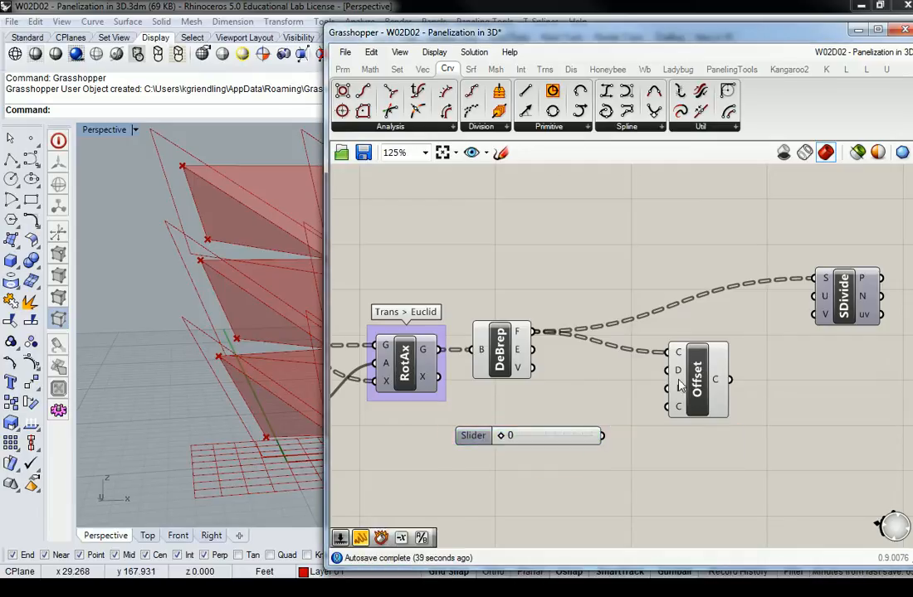
- Set the expression of Offset's Distance input to x/12
drag(693, 388, 701, 388)
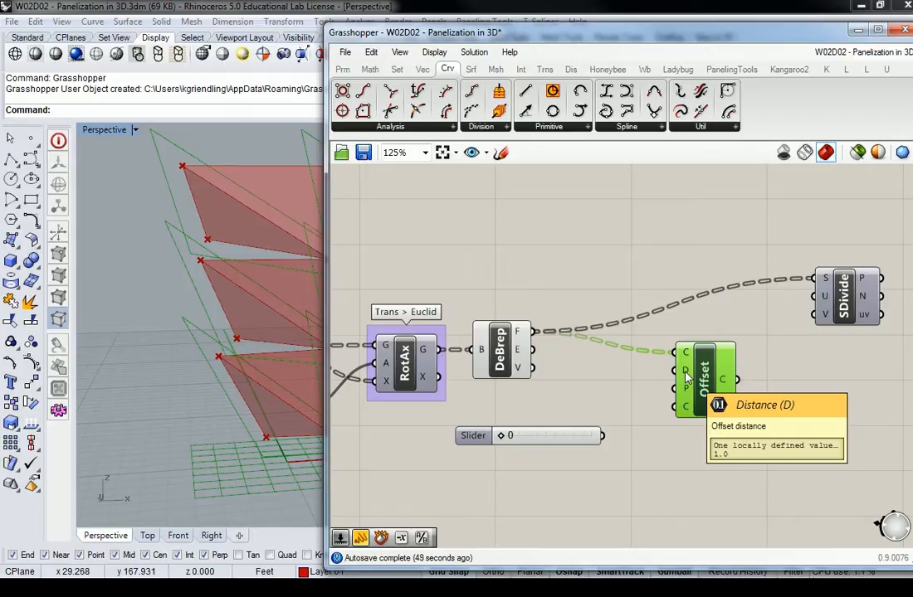
right_click(686, 375)
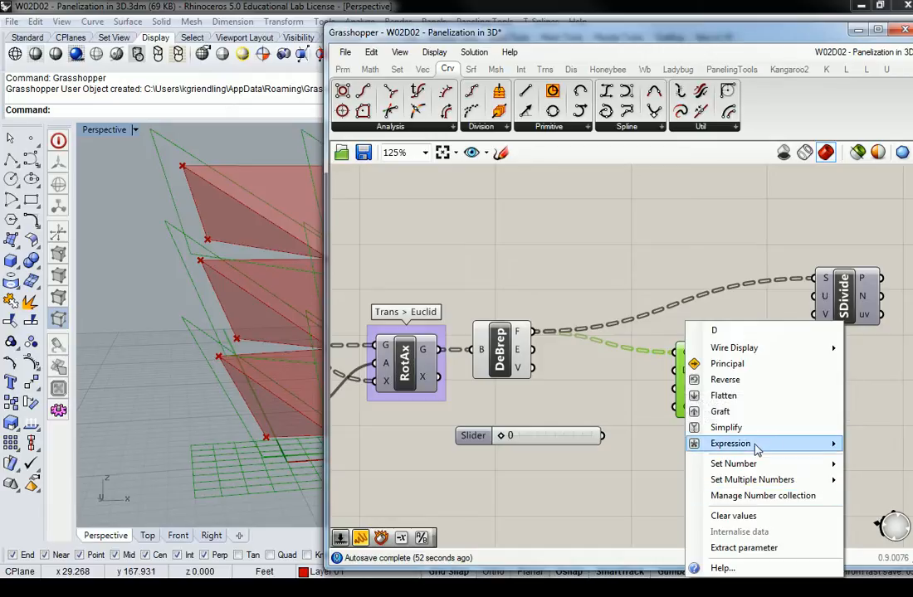
right_drag(677, 530, 481, 488)
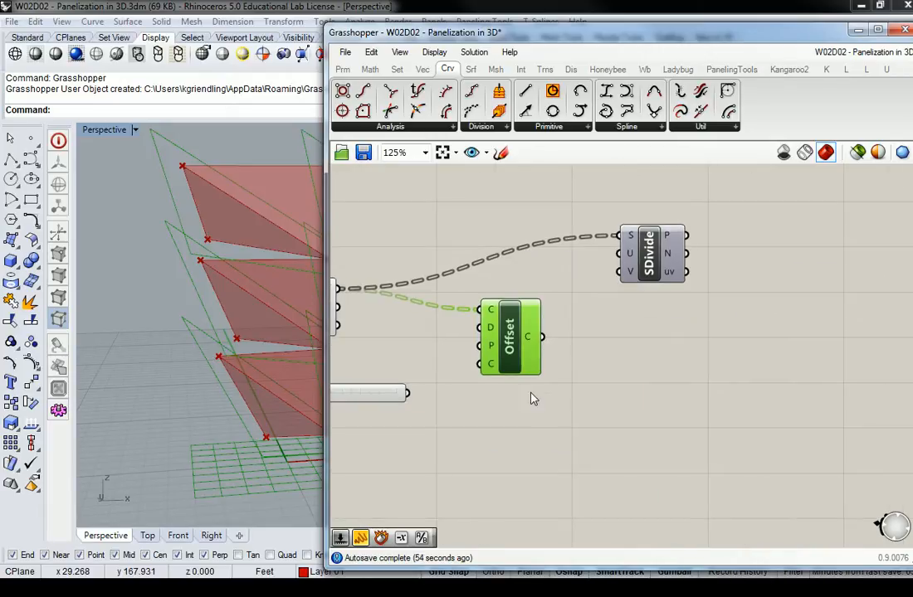
right_click(492, 330)
mouse_move(638, 445)
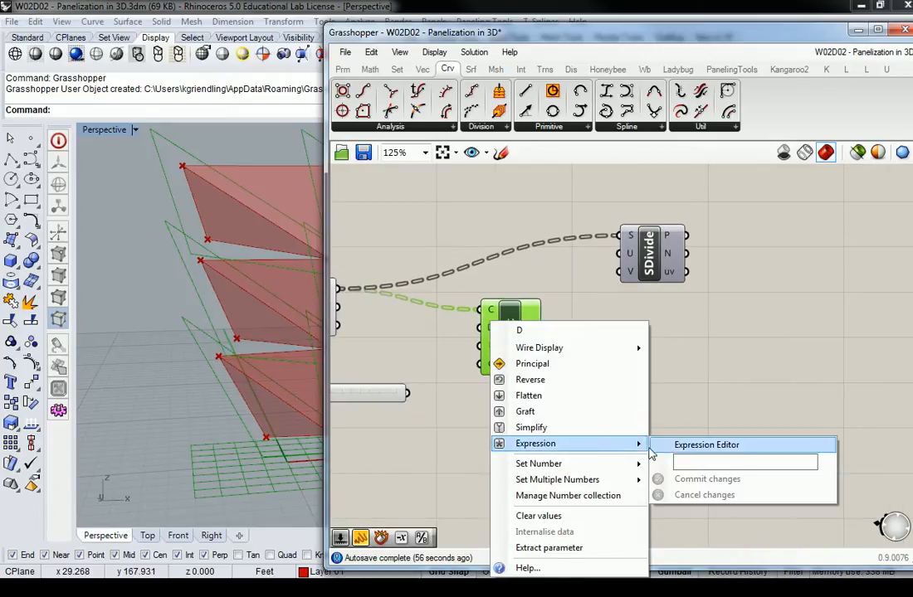
click(701, 462)
text(x/12)
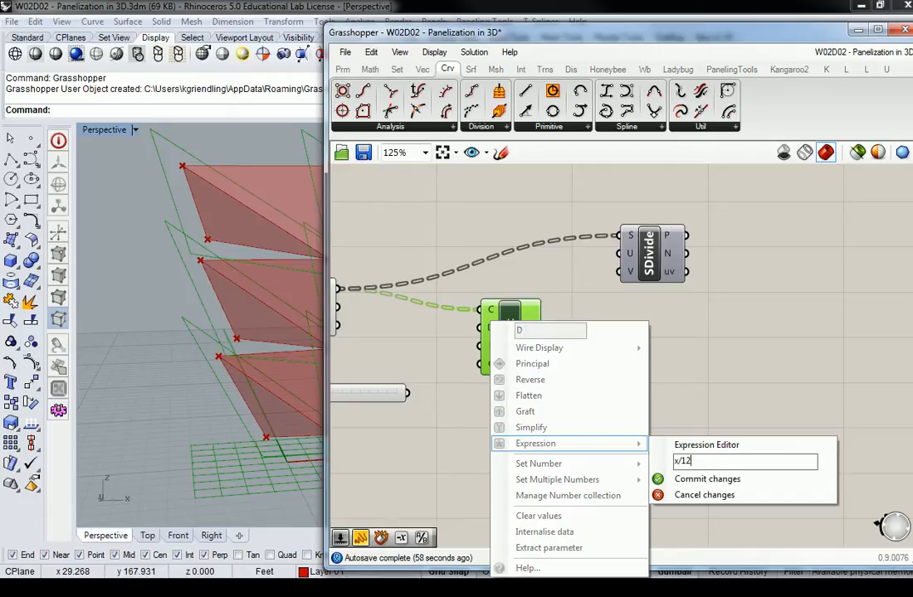
click(700, 479)
- Replace the slider with one ranging from -6 to 0 and connect it to Offset's D input
right_drag(421, 398, 615, 417)
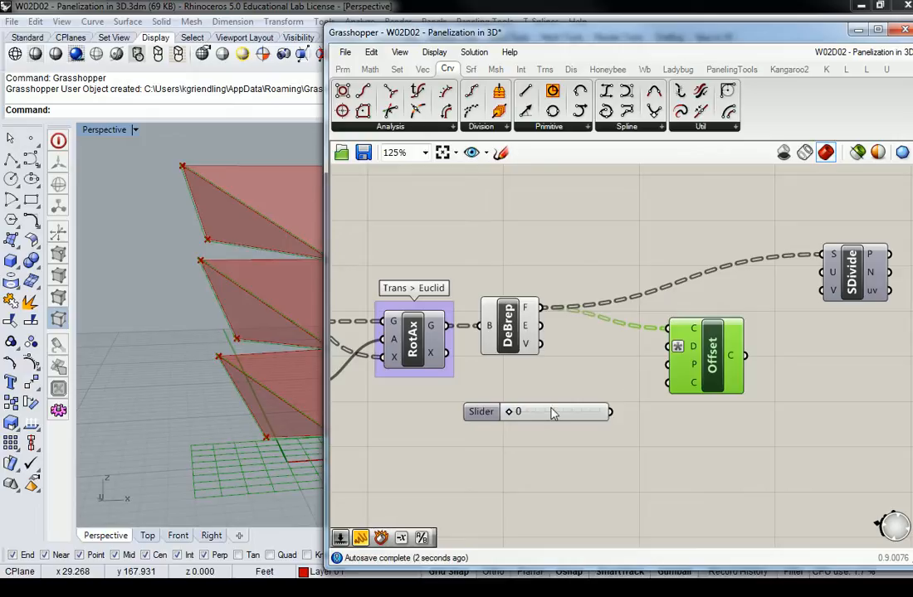
click(564, 431)
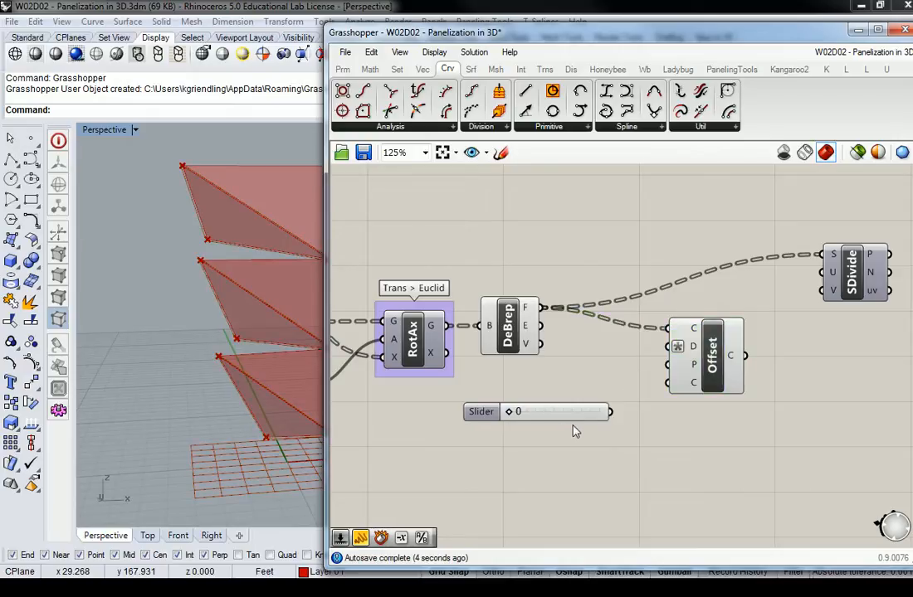
click(572, 414)
key(Delete)
double_click(567, 413)
text(-60)
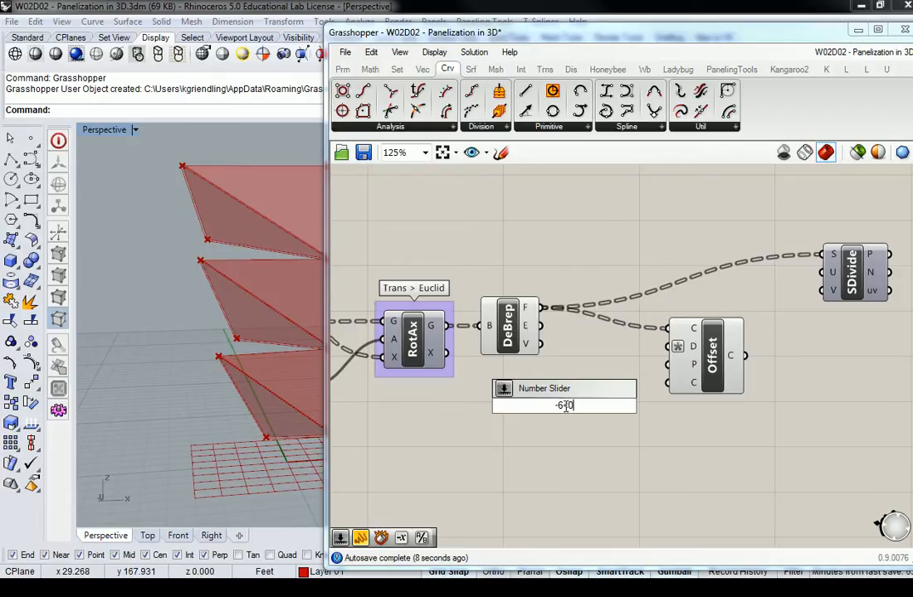
key(Return)
drag(572, 404, 669, 345)
- Set the Distance slider to -2, check the inset outlines on the panels, and nudge the slider closer to Offset
right_drag(512, 383, 553, 380)
right_drag(234, 239, 249, 271)
scroll(117, 187, up, 5)
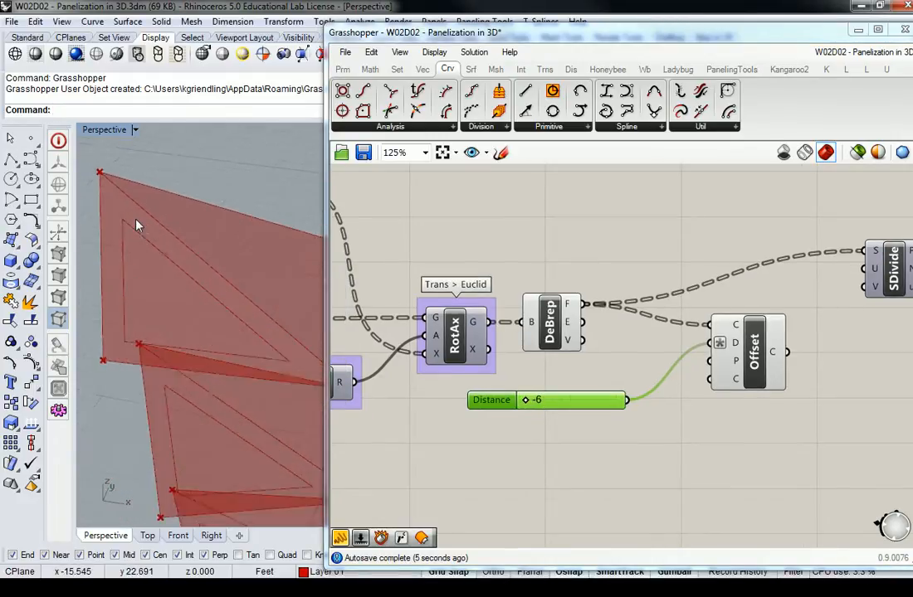
scroll(142, 254, down, 3)
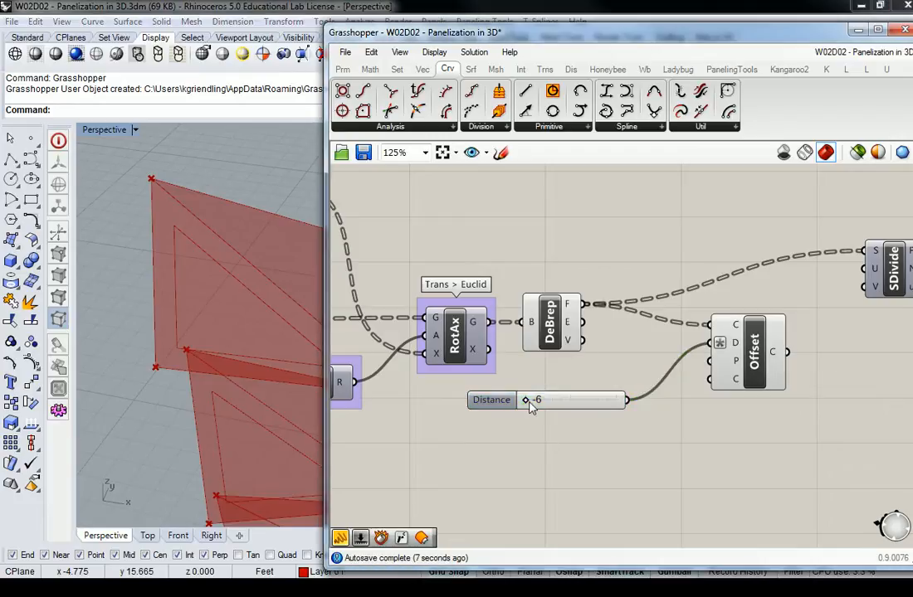
drag(530, 401, 586, 402)
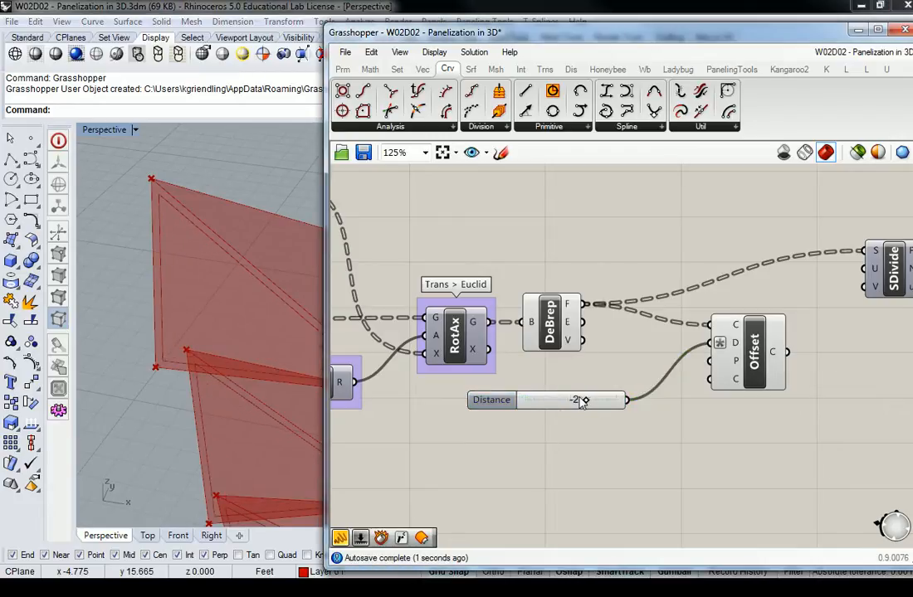
click(757, 355)
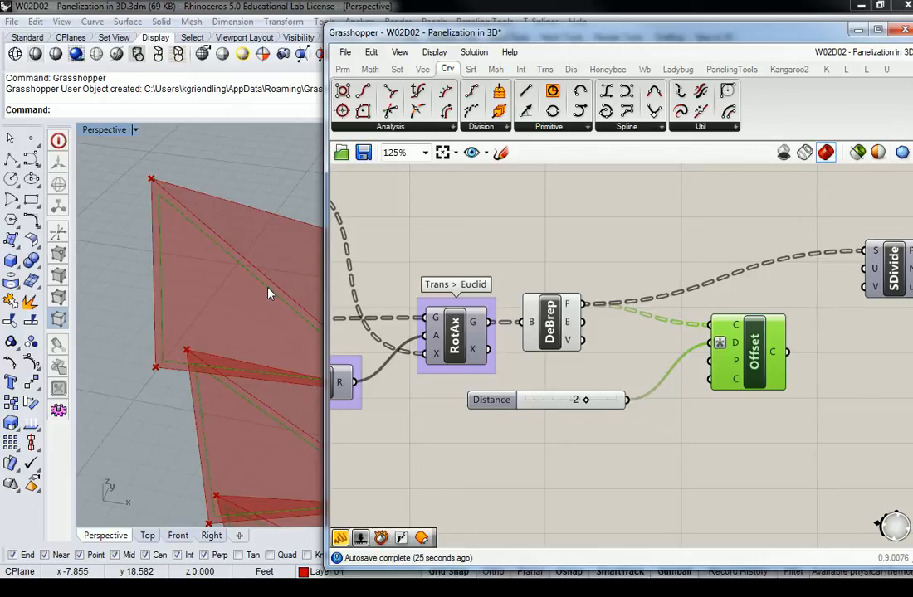
drag(536, 406, 546, 405)
click(662, 405)
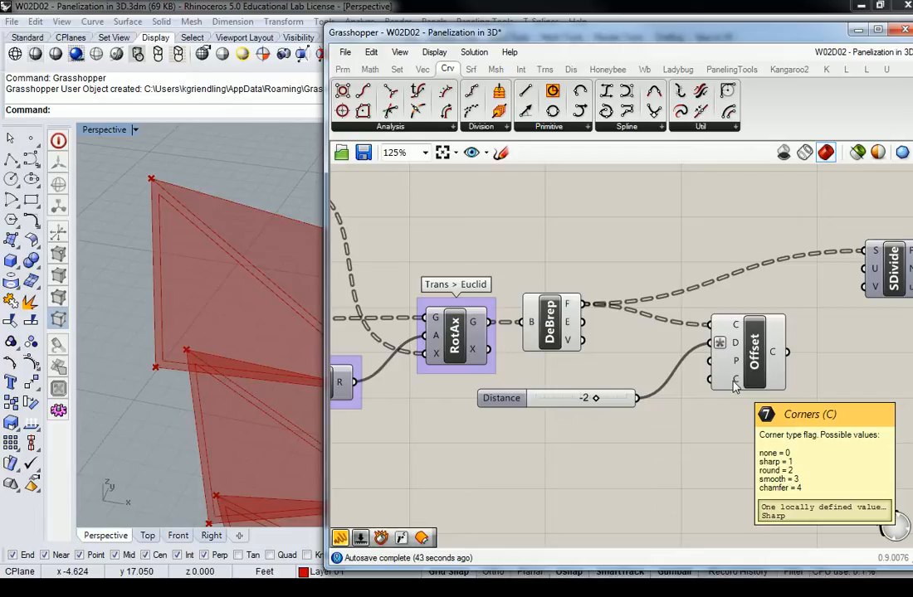
- Move Offset below DeBrep and feed its C output into Divide Surface's S input, with Divide Surface placed beside it
right_drag(844, 371, 777, 396)
drag(696, 389, 659, 447)
mouse_move(221, 275)
right_down()
mouse_move(204, 297)
mouse_move(229, 286)
right_up()
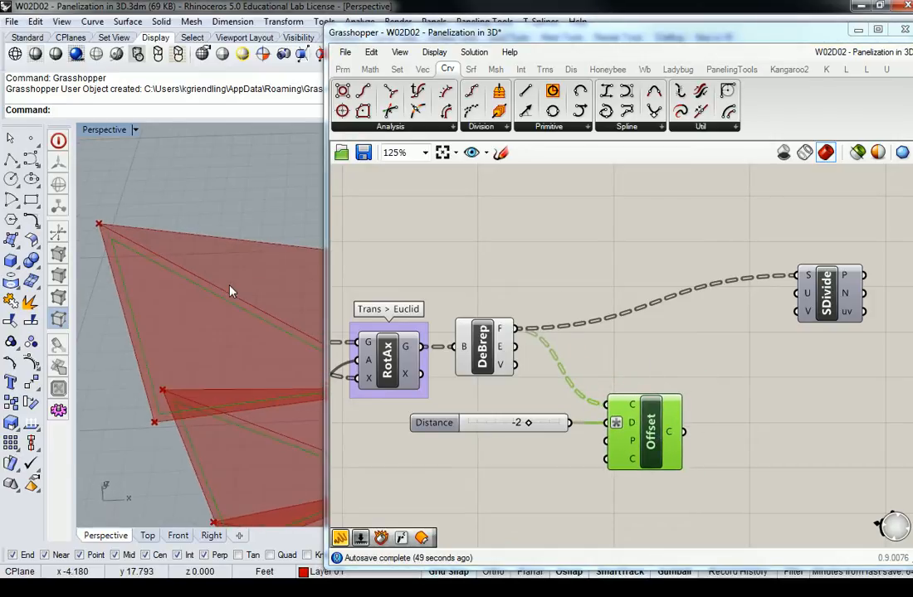
click(670, 381)
drag(684, 432, 756, 446)
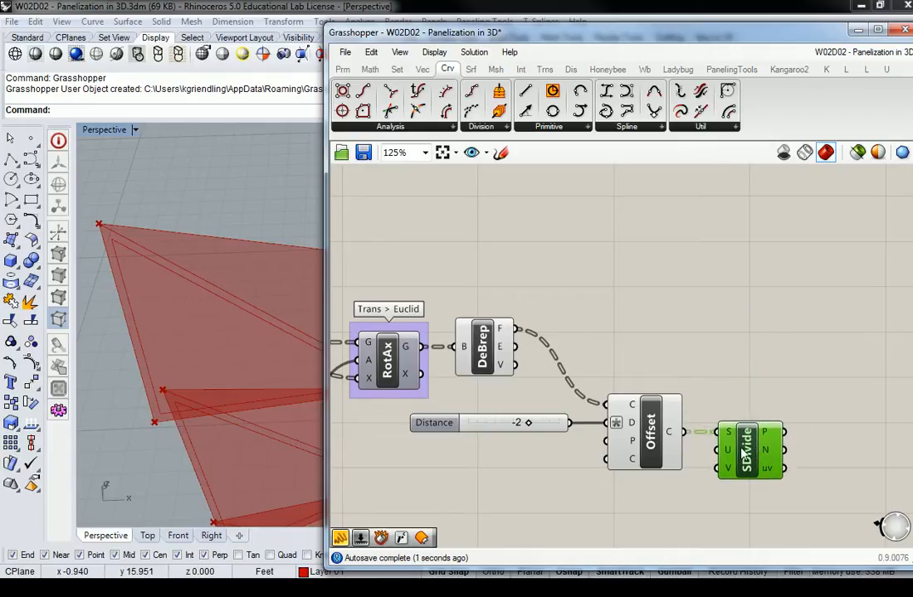
- Turn on Divide Surface's preview and inspect the points within the offset triangles
right_click(740, 448)
click(770, 478)
right_click(690, 324)
click(636, 334)
right_drag(322, 332, 198, 328)
scroll(195, 325, up, 5)
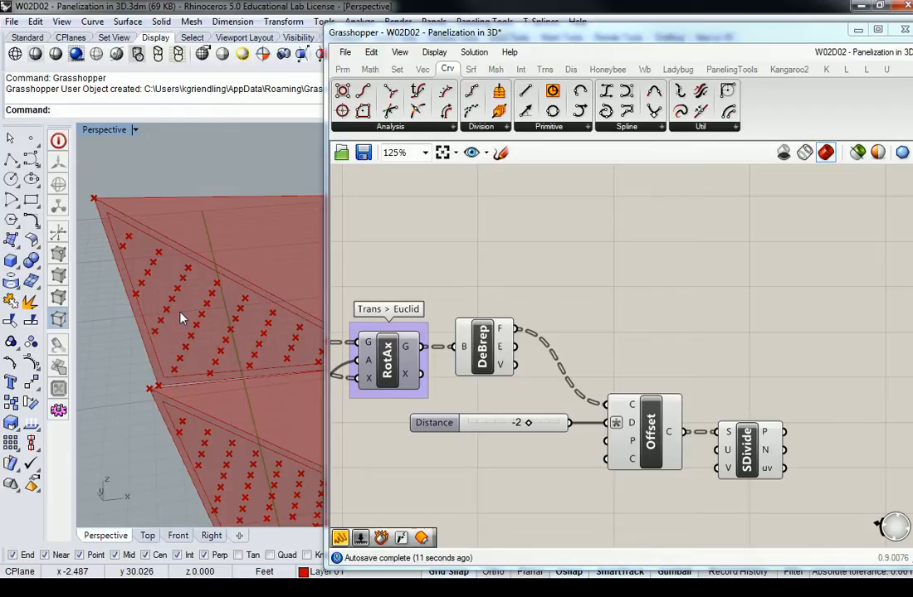
click(662, 318)
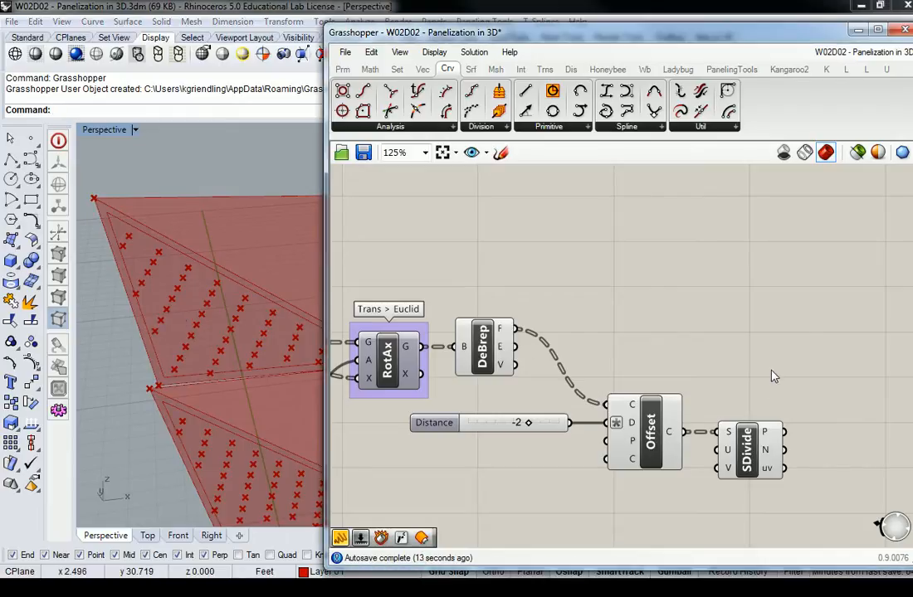
- Insert a Surface parameter between Offset and Divide Surface, routing Offset's C output through it to the S input
drag(762, 452, 868, 452)
click(773, 417)
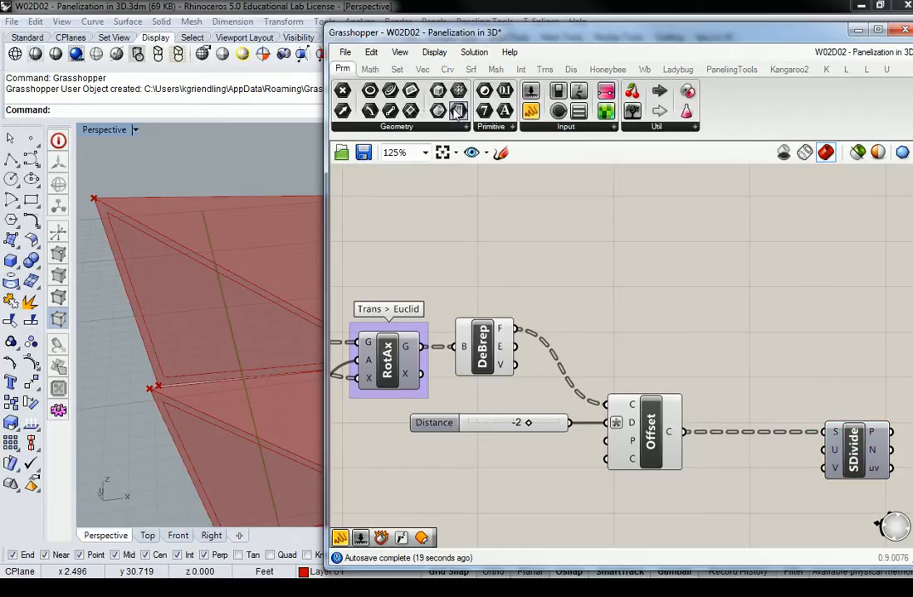
drag(437, 108, 749, 413)
click(848, 407)
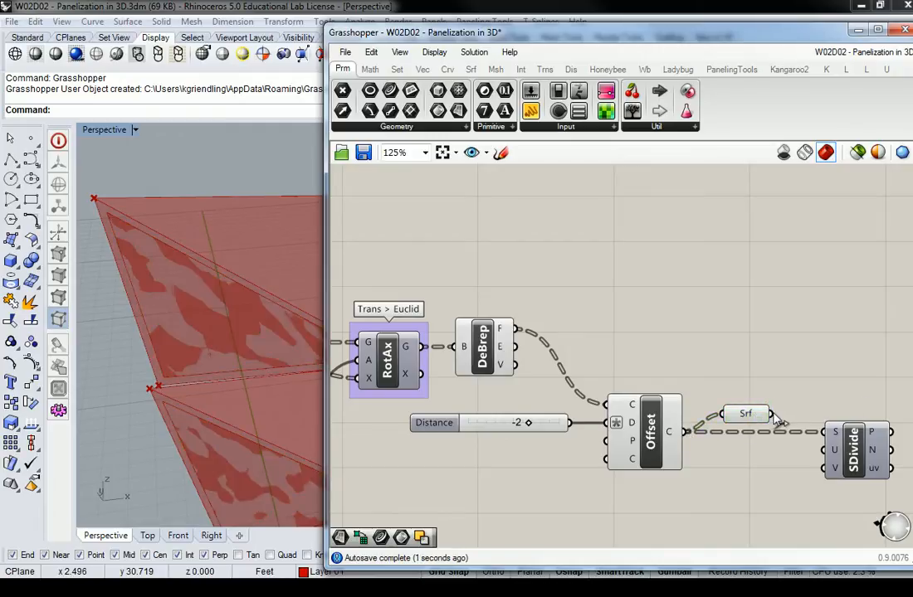
drag(853, 444, 821, 428)
drag(794, 416, 749, 424)
click(825, 429)
- Turn on Divide Surface's preview and arrange the Surface parameter and Divide Surface in line after Offset
right_click(826, 431)
click(819, 462)
click(687, 371)
drag(750, 432, 735, 439)
click(730, 473)
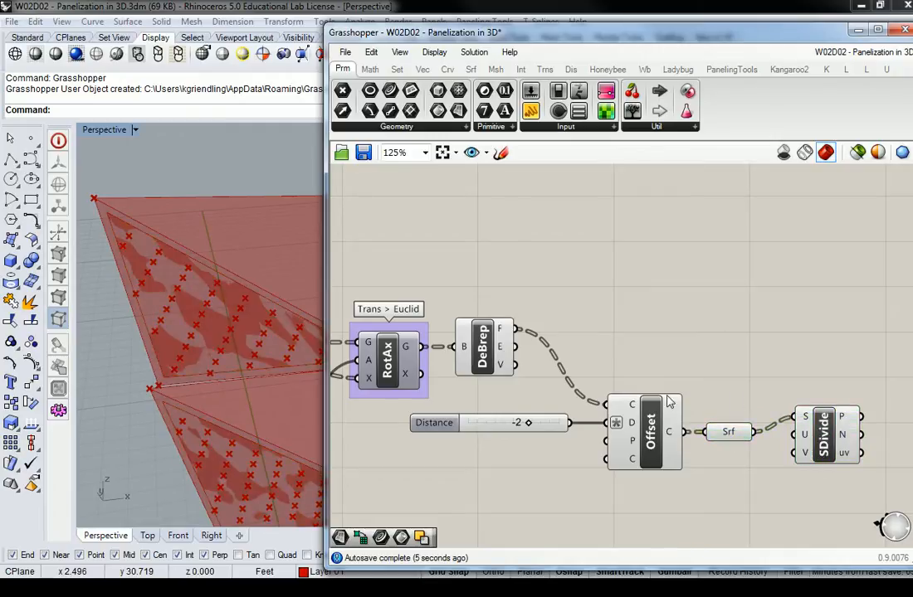
click(830, 438)
drag(829, 438, 811, 453)
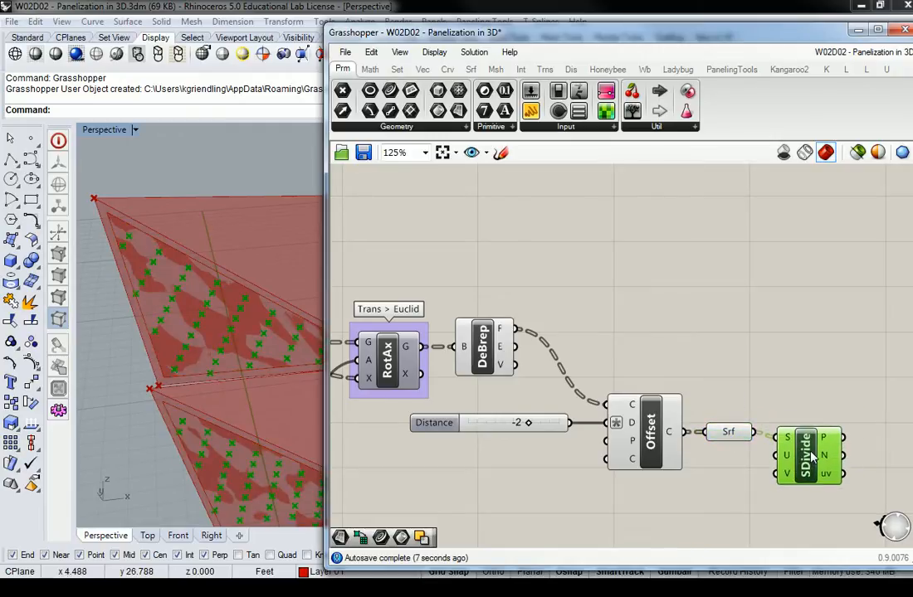
- Examine the point grid on the inset panels and set the Distance slider to -3
right_drag(159, 271, 185, 255)
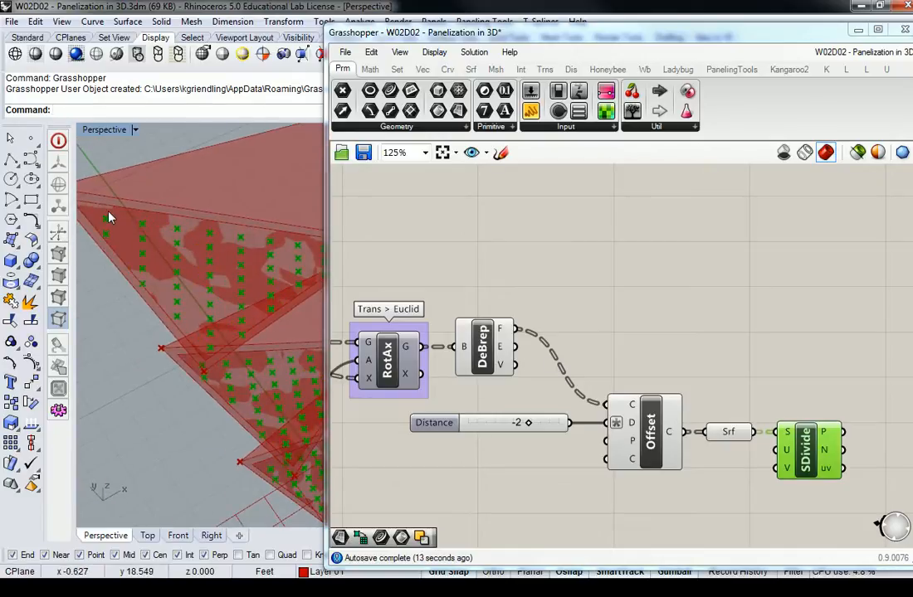
right_drag(185, 256, 236, 316)
click(648, 377)
click(805, 448)
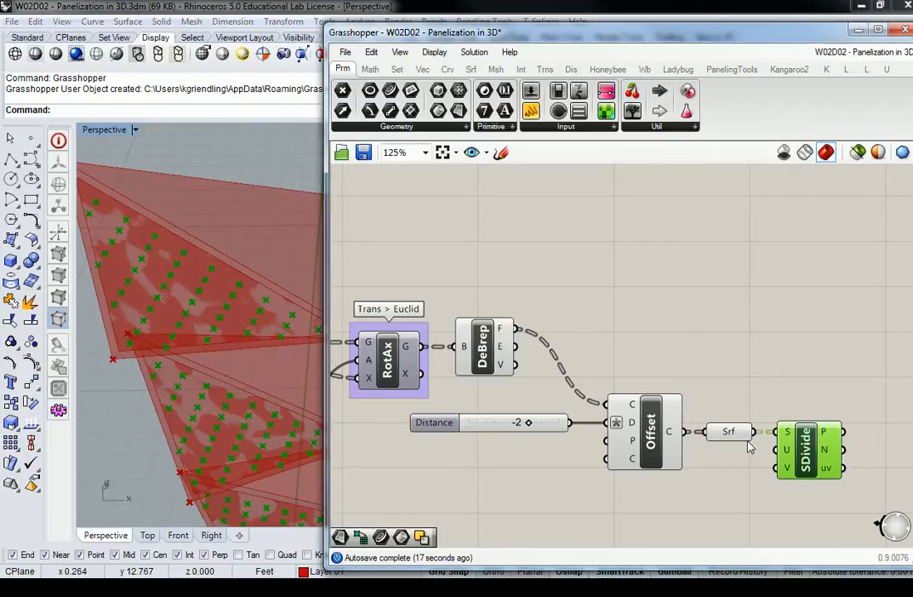
mouse_move(527, 423)
mouse_down()
mouse_move(448, 424)
mouse_move(571, 427)
mouse_move(489, 425)
mouse_move(556, 425)
mouse_move(512, 425)
mouse_up()
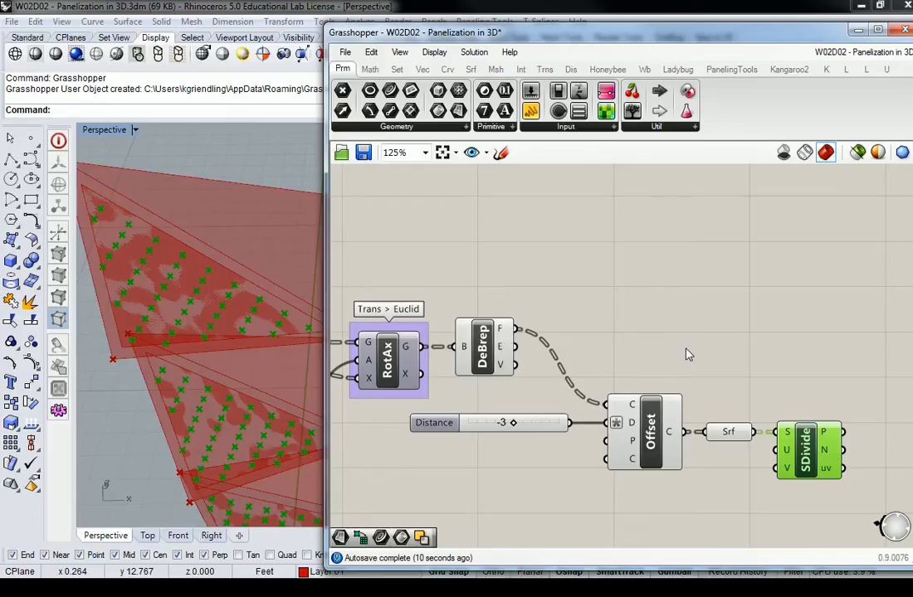
- Review the component chain, then examine Divide Surface's points and the data paths held in the Surface parameter
scroll(686, 355, down, 4)
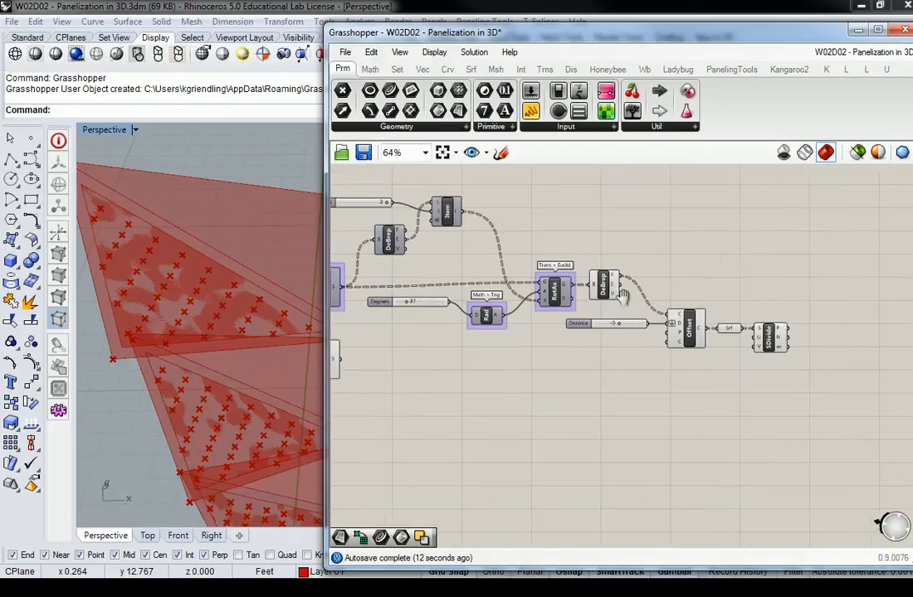
scroll(685, 348, down, 1)
right_drag(884, 373, 716, 366)
scroll(717, 366, up, 5)
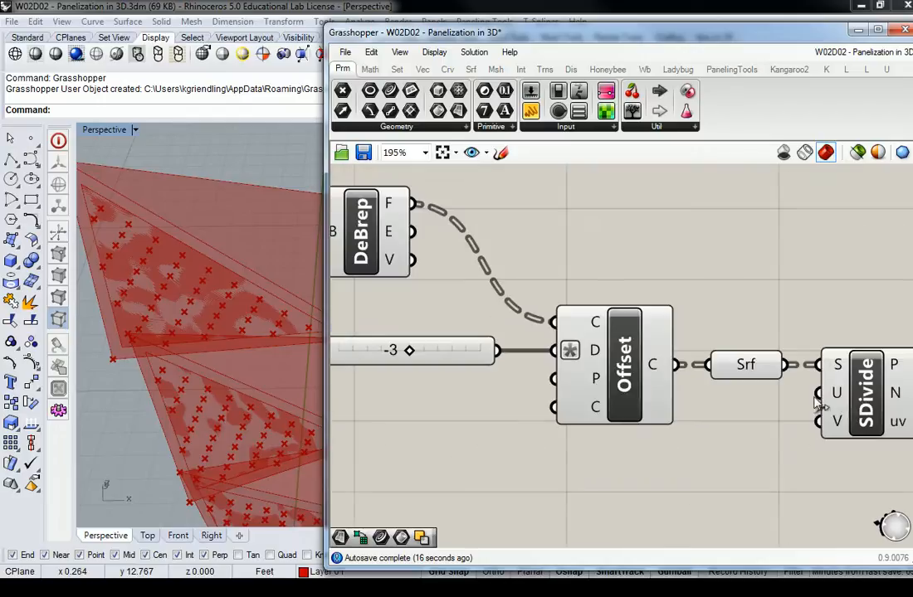
right_drag(855, 392, 757, 390)
click(756, 389)
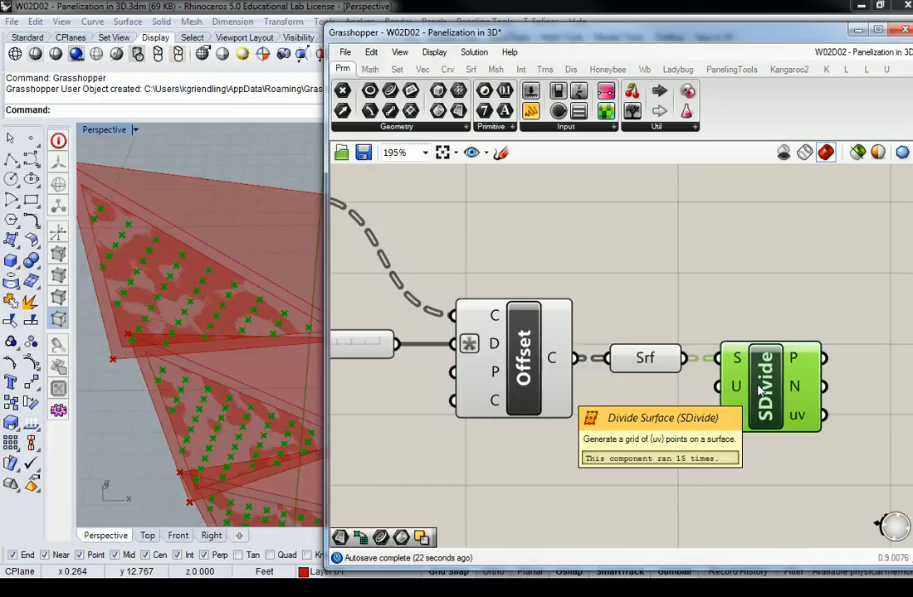
click(679, 295)
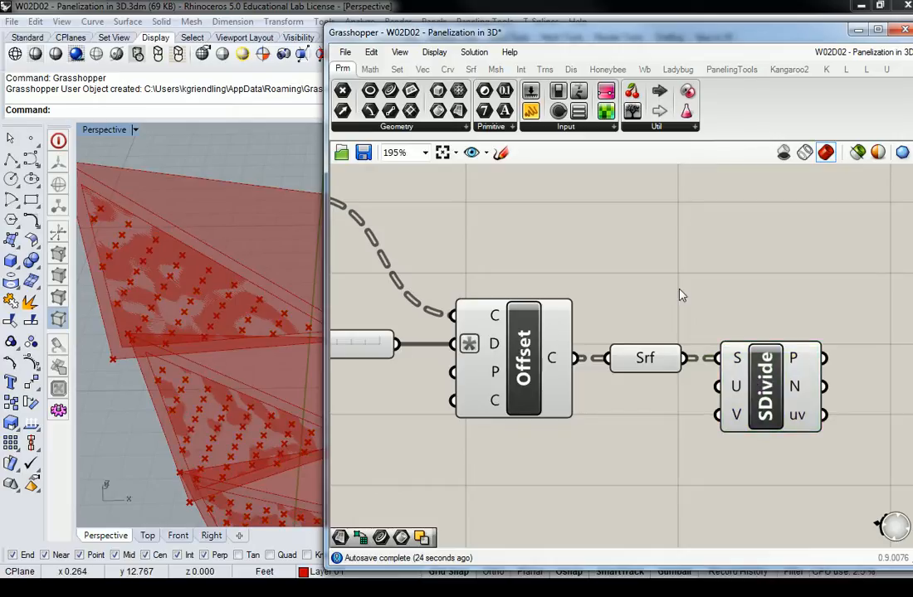
click(775, 402)
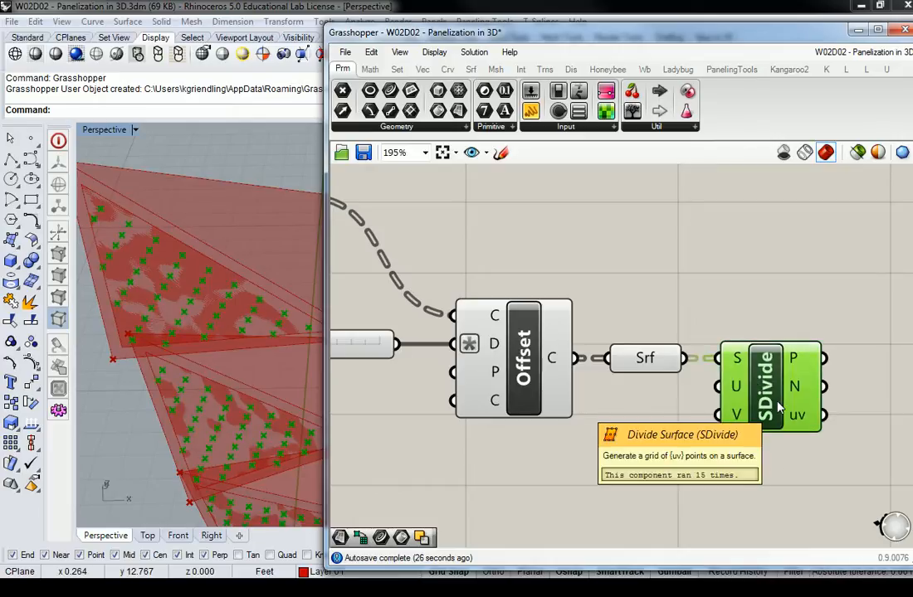
mouse_move(656, 365)
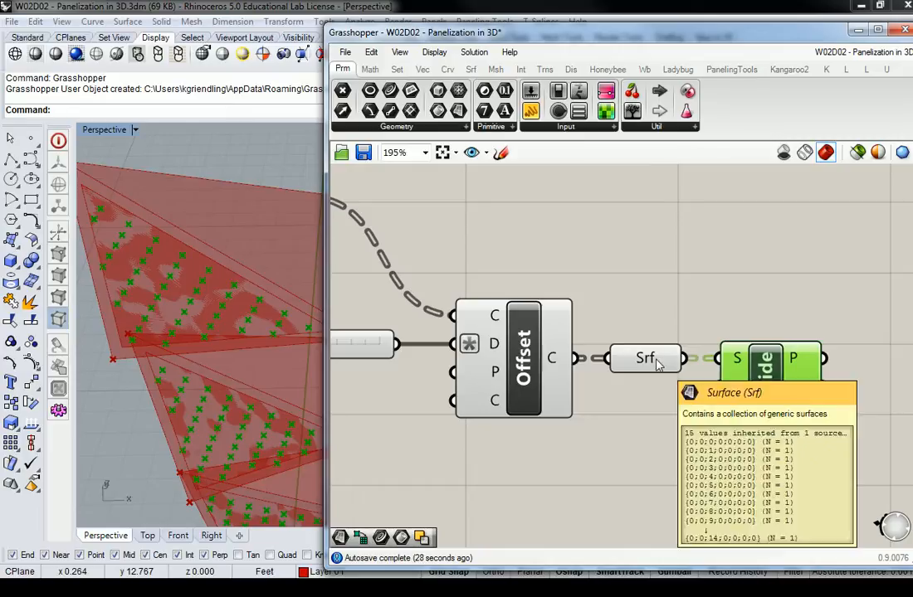
- Add an integer number slider ranging from 0 to 20 below the Offset component
mouse_move(558, 363)
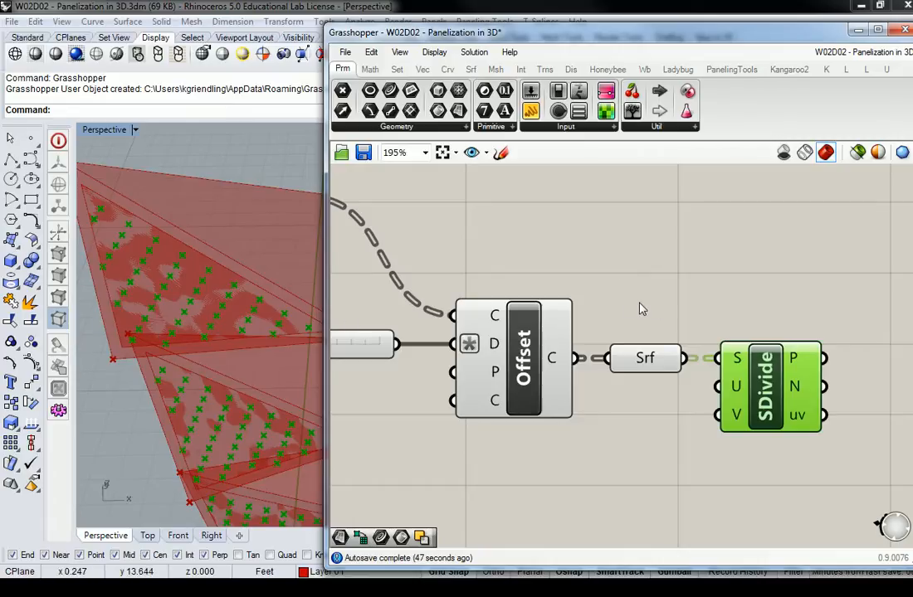
click(638, 382)
right_drag(638, 382, 726, 292)
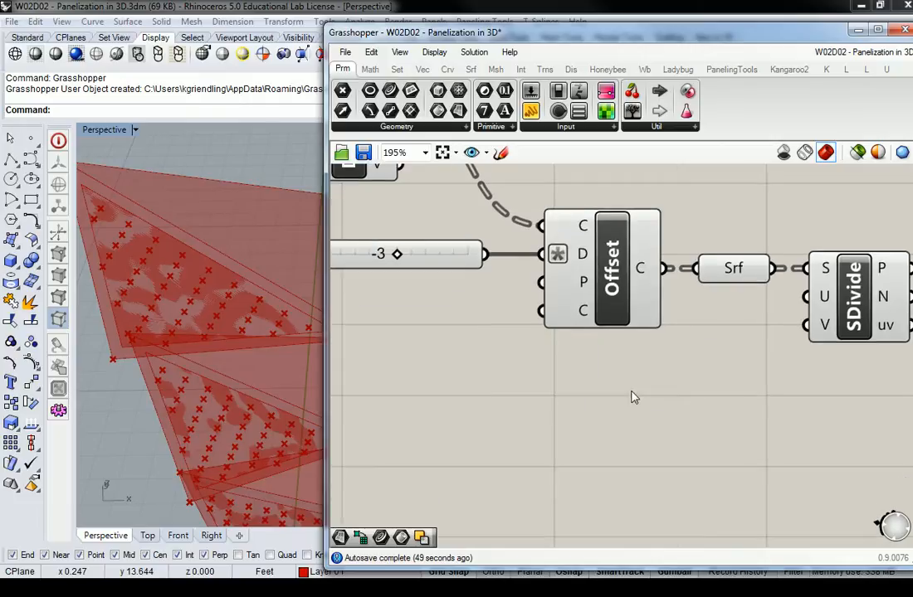
double_click(630, 397)
text(0)
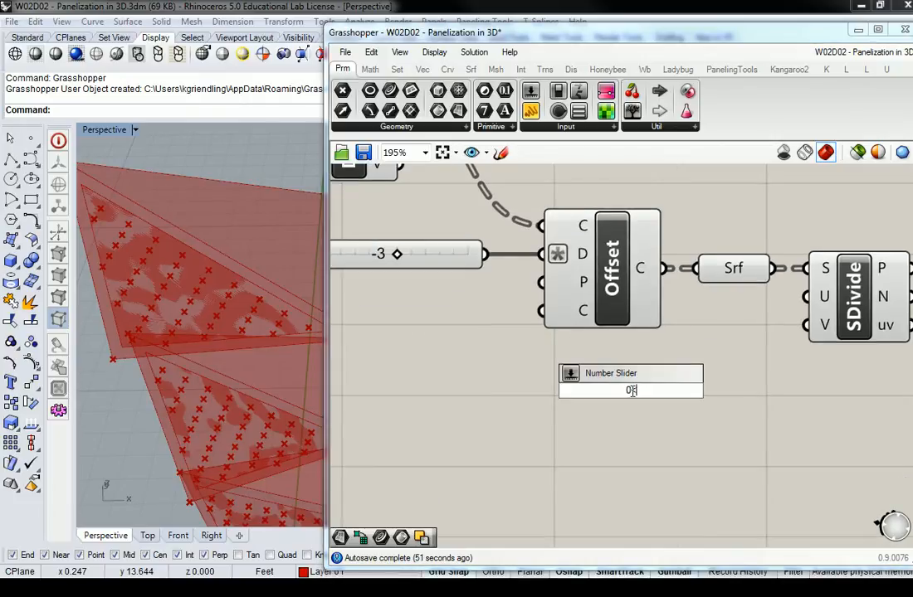
text(<20)
key(Return)
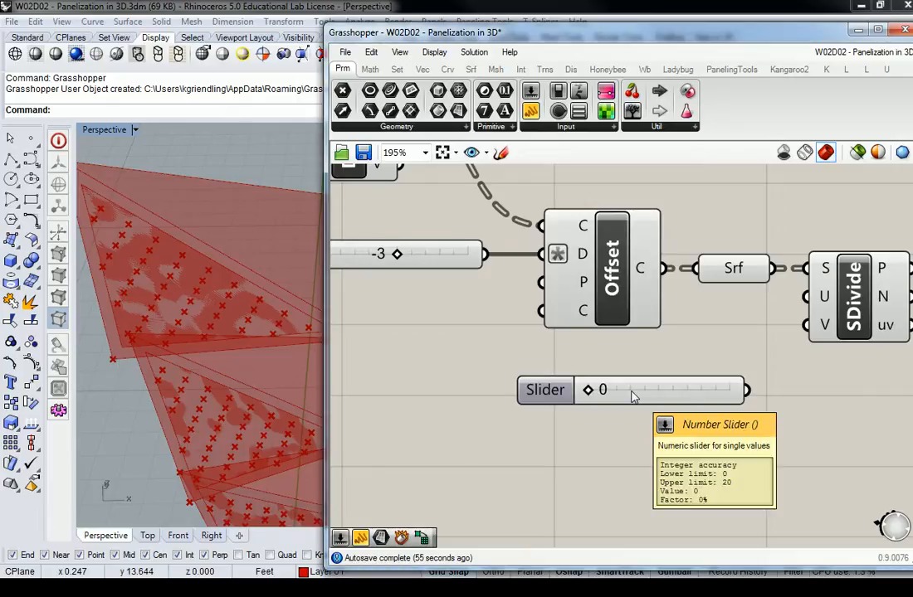
- Duplicate the new slider and connect the two sliders to the U and V inputs of Divide Surface
click(632, 396)
alt+drag(633, 396, 635, 427)
drag(759, 382, 807, 296)
drag(747, 420, 807, 324)
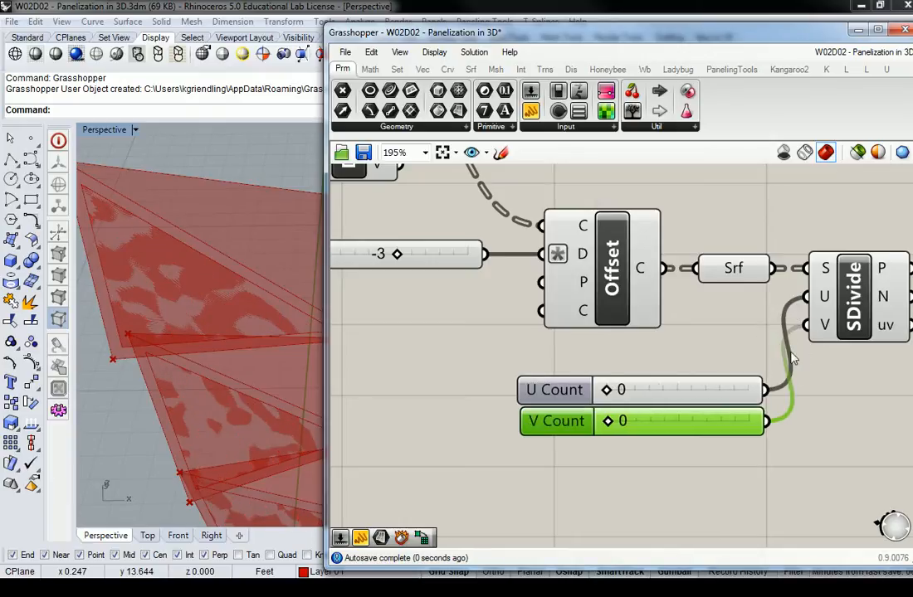
- Space the two count sliders apart, setting U Count to 15 and V Count to 13
drag(707, 397, 669, 376)
drag(712, 423, 672, 434)
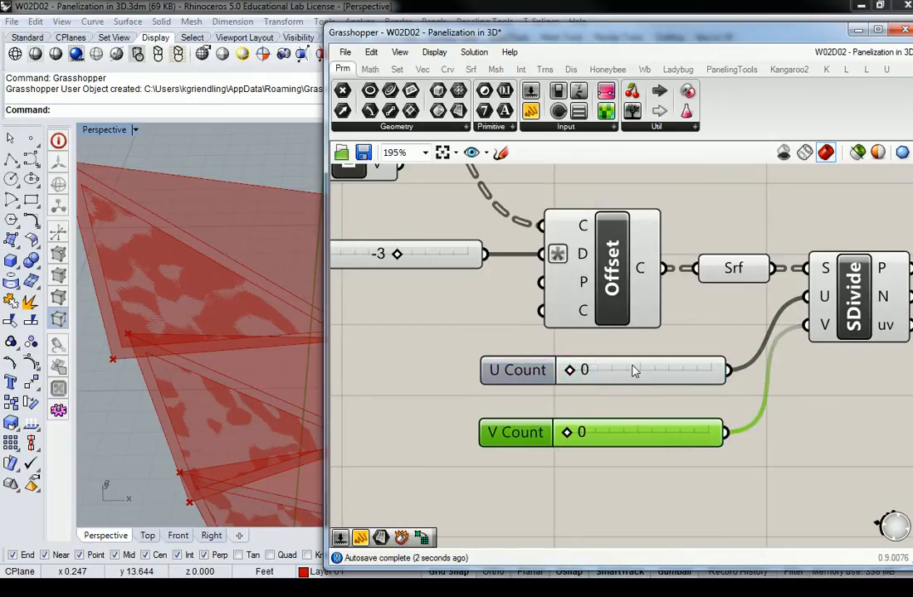
drag(569, 370, 628, 371)
drag(566, 432, 664, 432)
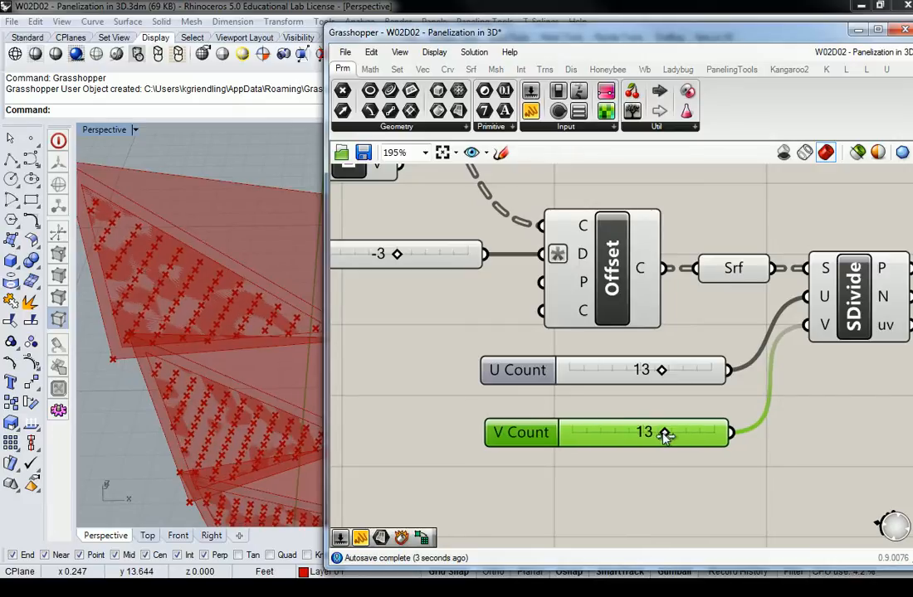
drag(661, 370, 672, 368)
right_drag(189, 181, 222, 276)
click(698, 227)
scroll(746, 223, down, 2)
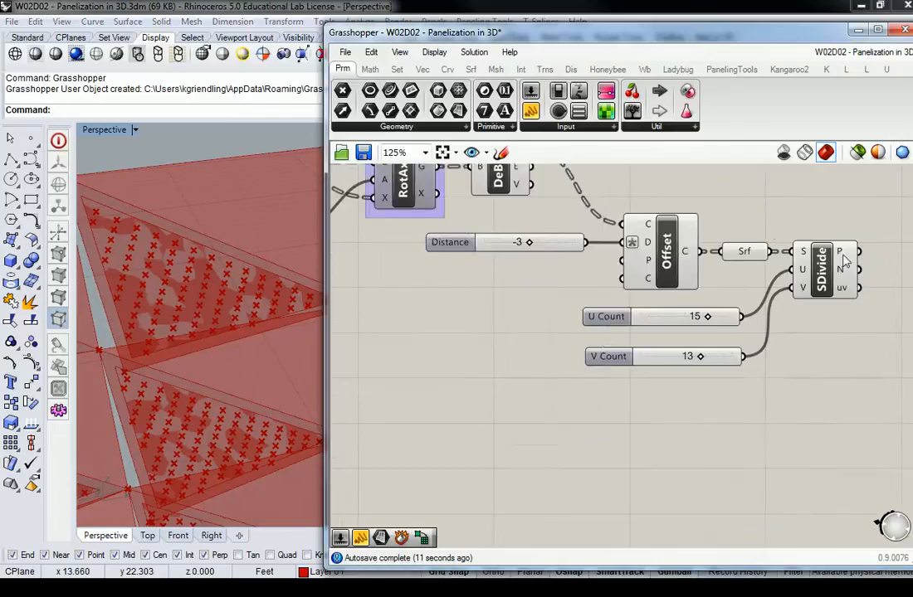
- Add a Circle CNR component beside Divide Surface, leaving space between the two for wires
right_drag(846, 274, 581, 363)
scroll(581, 366, up, 3)
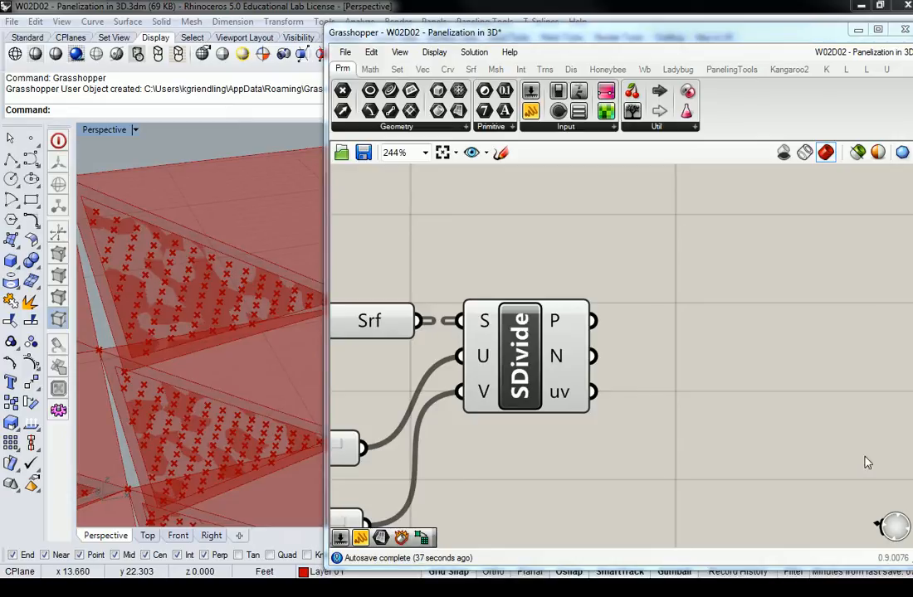
click(447, 68)
click(564, 129)
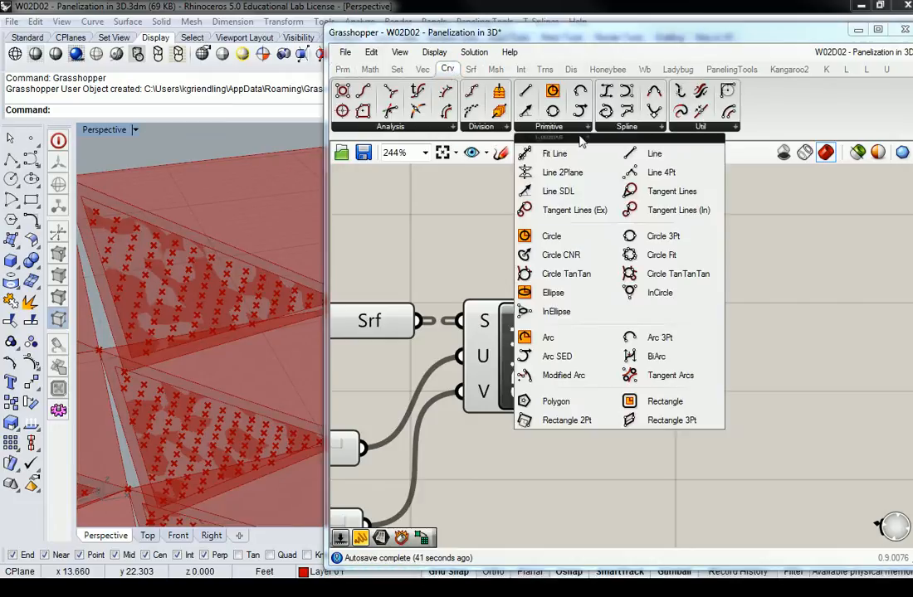
click(571, 259)
click(726, 398)
right_drag(778, 447, 725, 450)
drag(664, 419, 745, 399)
click(641, 385)
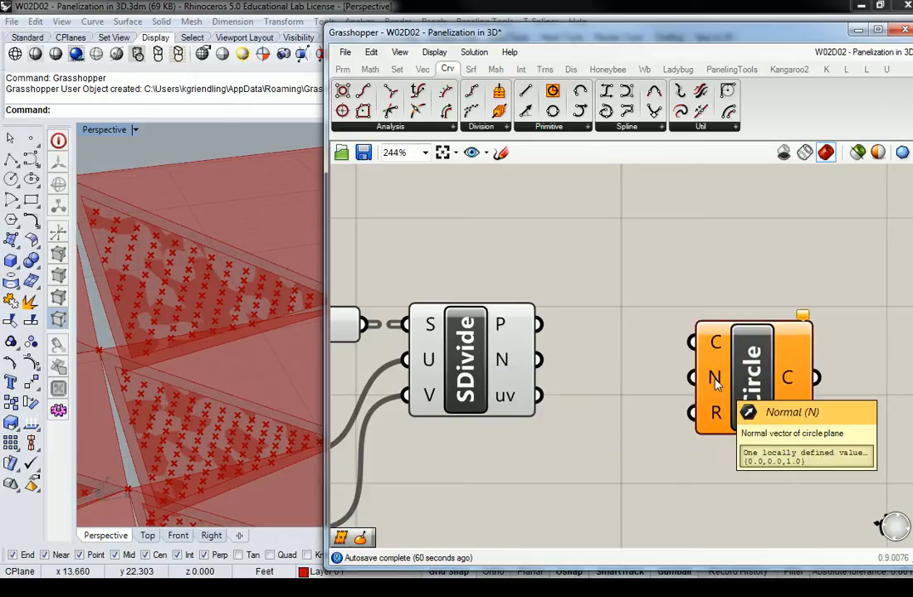
- Connect Divide Surface's P output to the Circle's centre input and its N output to the normal input
mouse_move(520, 322)
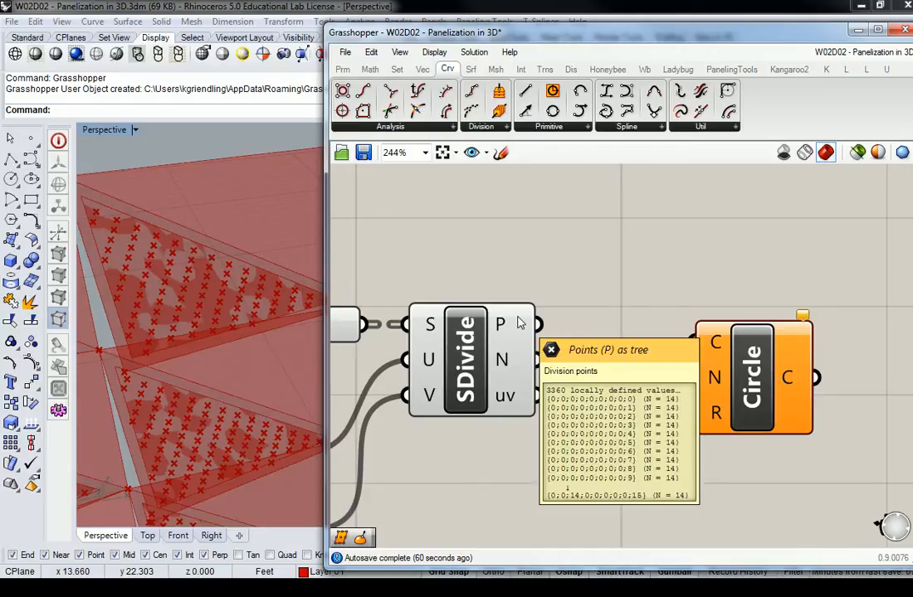
mouse_move(518, 364)
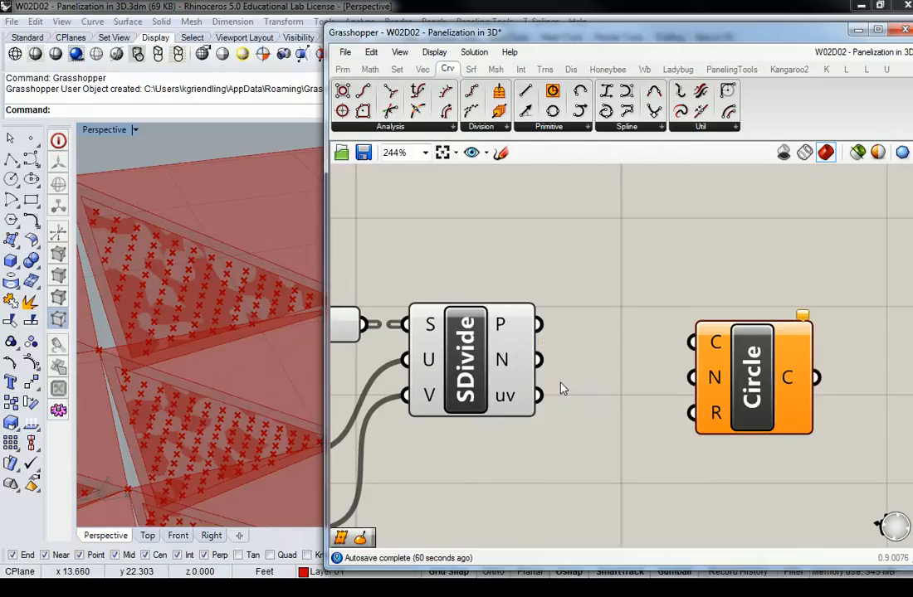
mouse_move(718, 417)
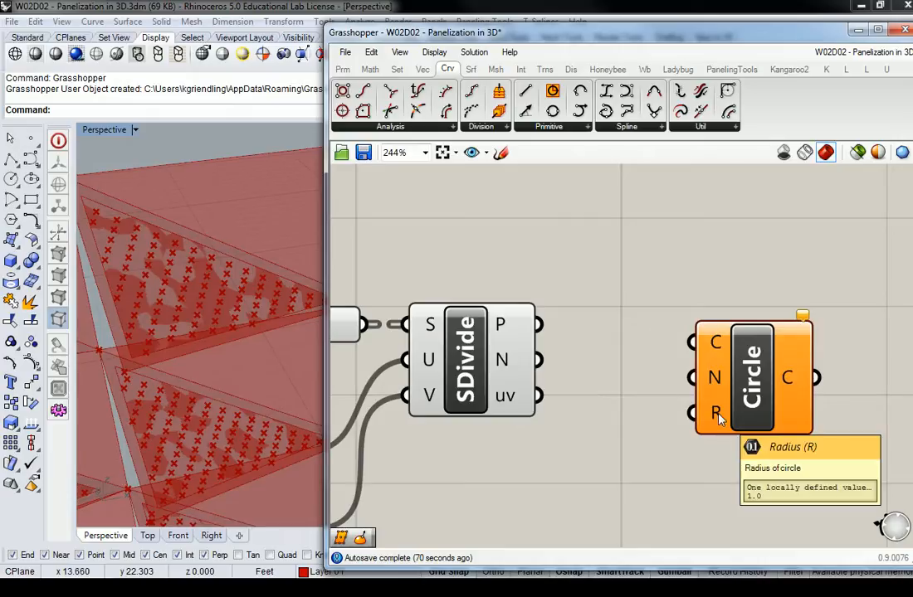
drag(538, 325, 693, 342)
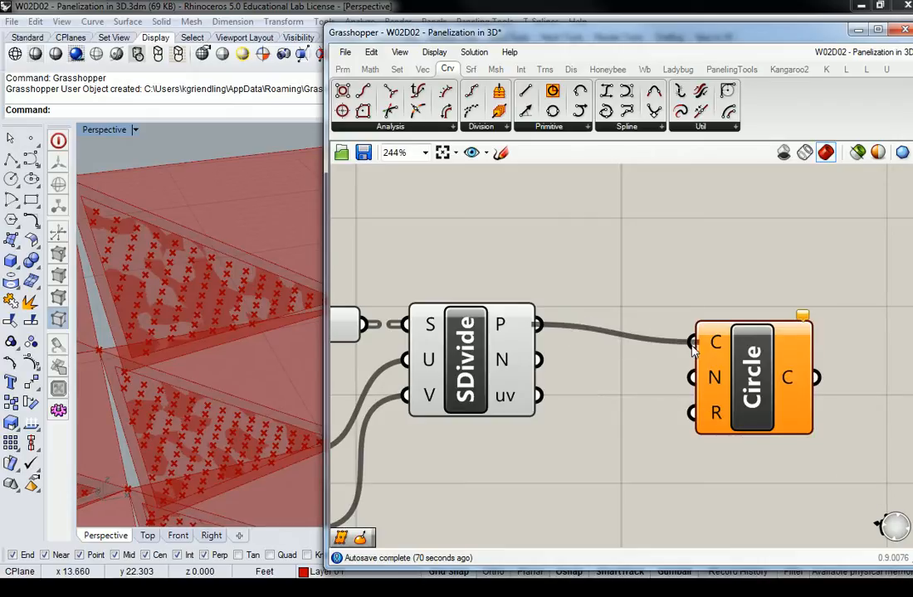
drag(539, 359, 693, 377)
right_drag(324, 291, 273, 249)
scroll(259, 252, up, 5)
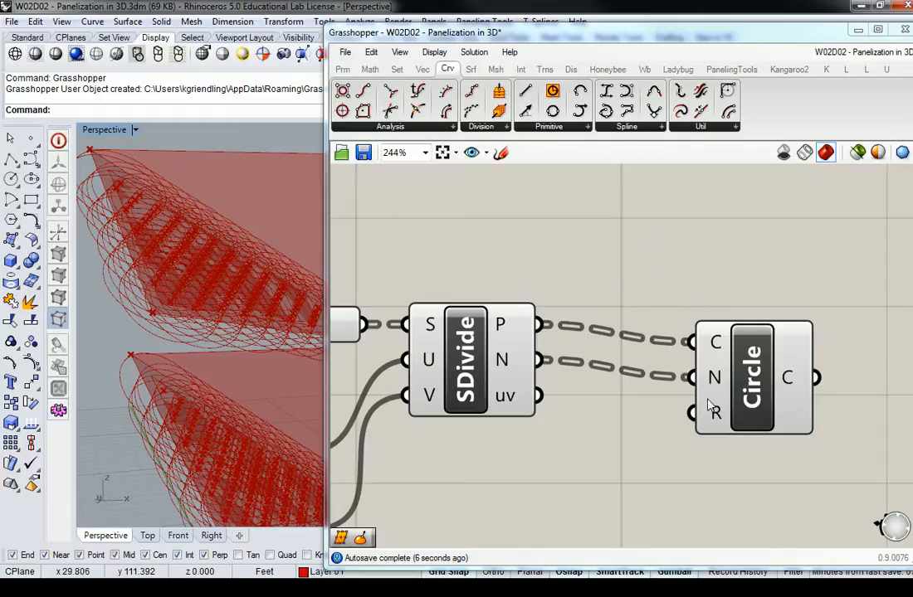
- Add a two-decimal number slider with a value of 1.00 and a range of 0 to 2 below Divide Surface
mouse_move(719, 420)
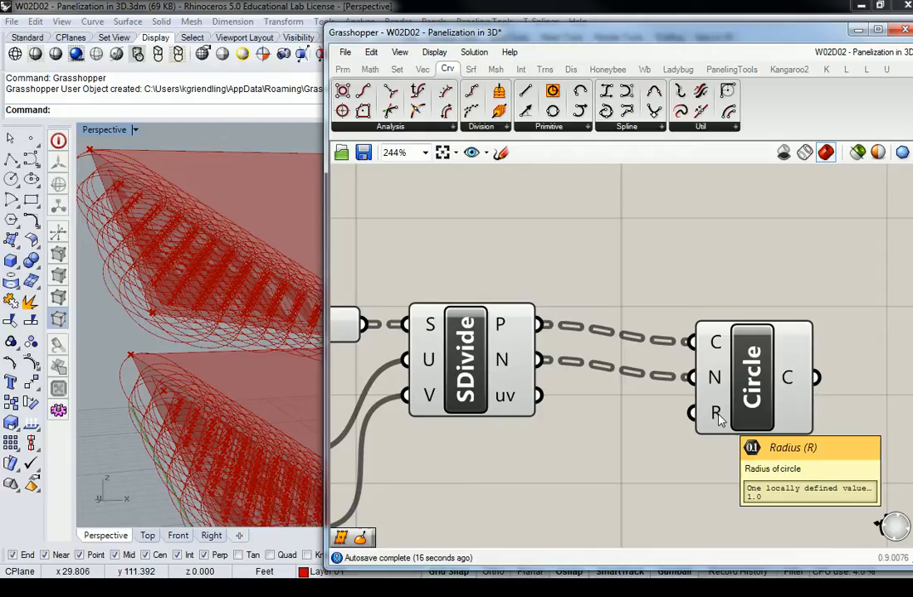
right_click(557, 276)
click(604, 470)
double_click(603, 468)
text(0<)
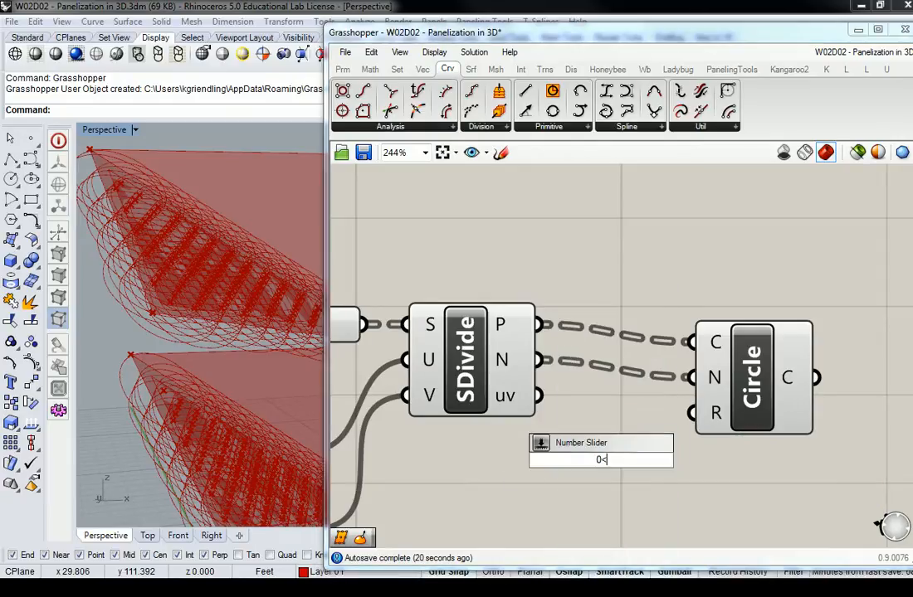
text(2)
key(BackSpace)
text(.)
text(100)
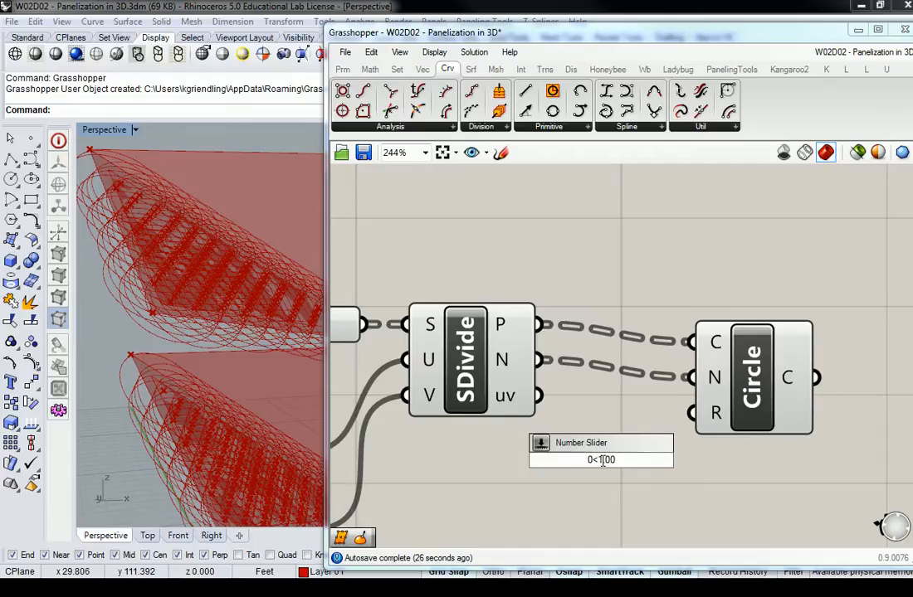
text(<2)
key(Return)
drag(685, 460, 655, 494)
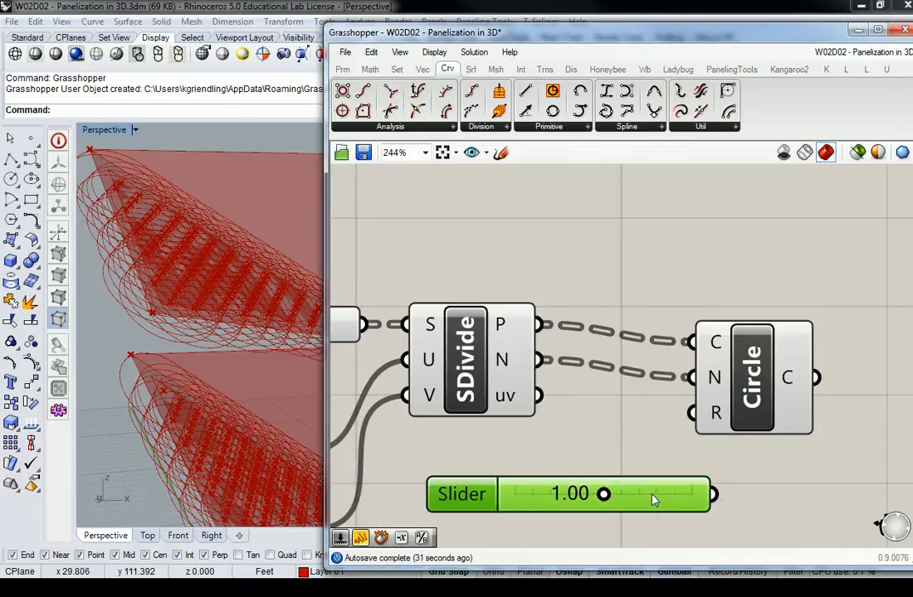
- Align Circle with Divide Surface and apply the expression x/12 to its radius input
scroll(734, 425, down, 3)
drag(738, 419, 774, 407)
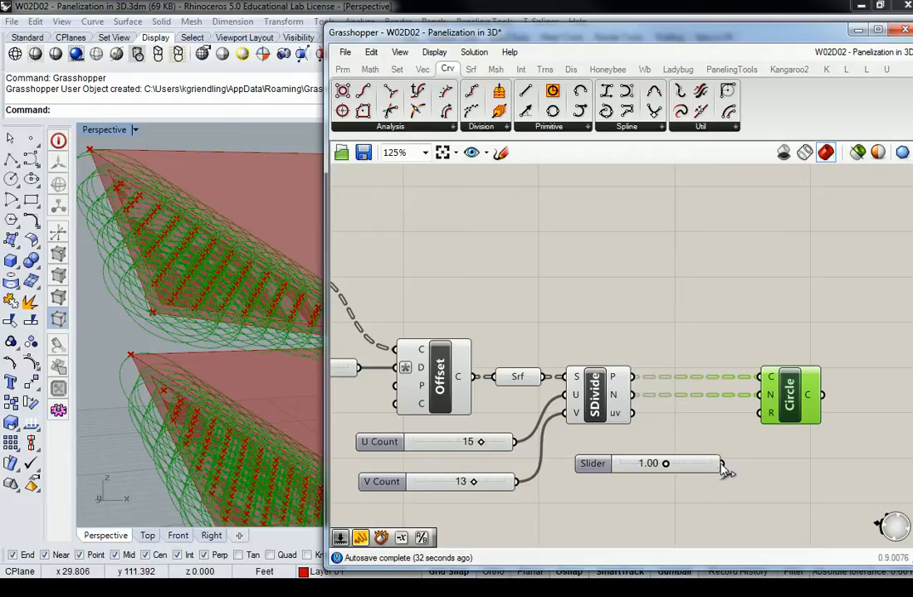
right_click(761, 412)
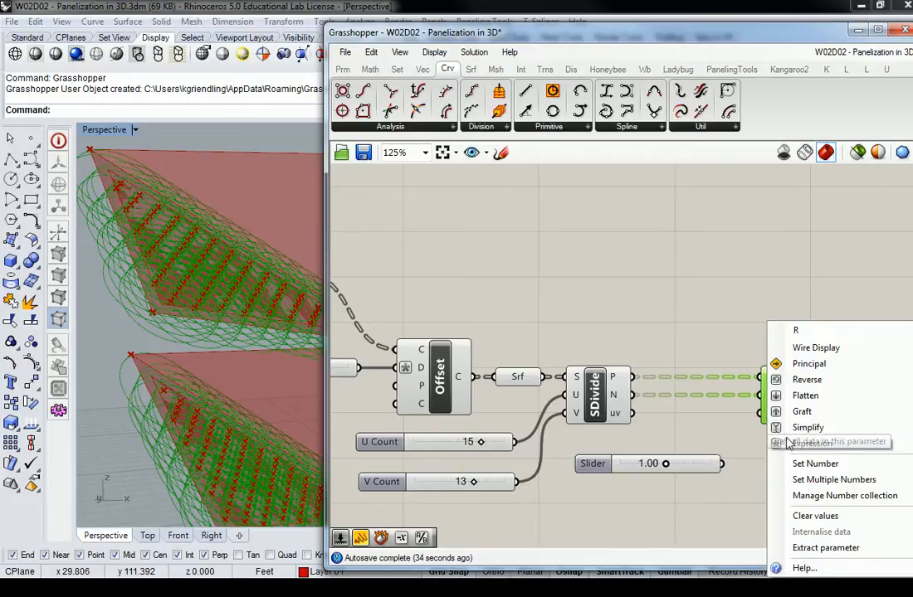
click(754, 249)
right_drag(793, 357, 519, 320)
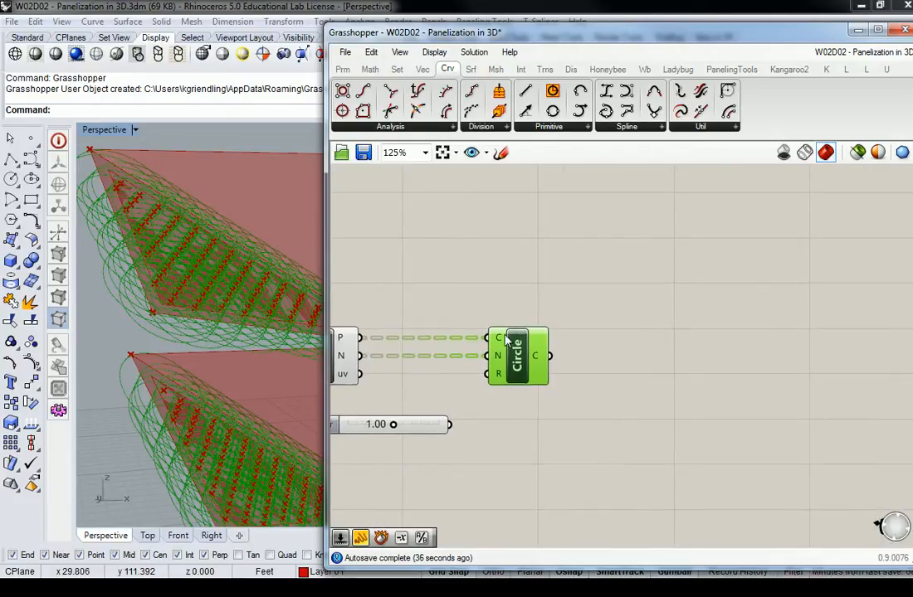
right_click(496, 374)
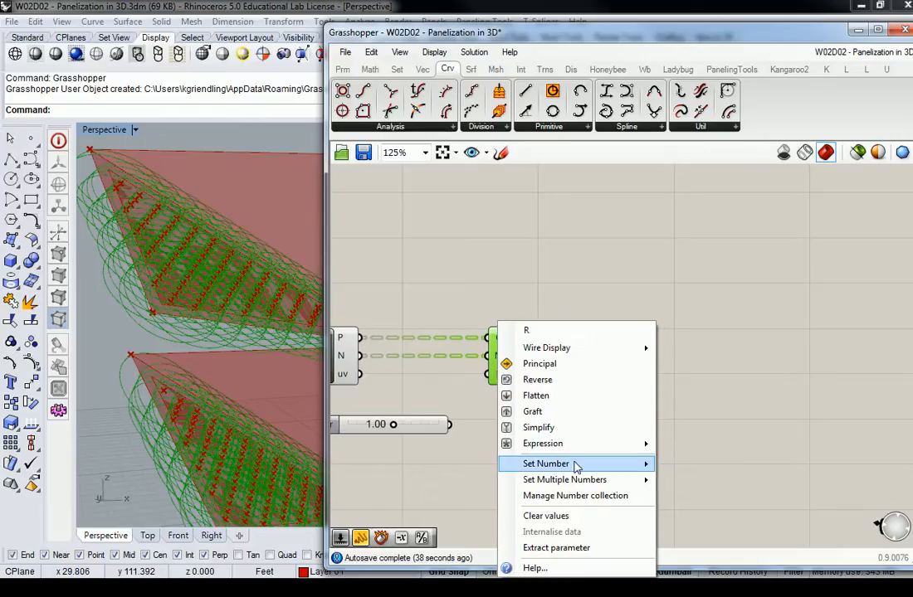
mouse_move(576, 466)
mouse_move(630, 444)
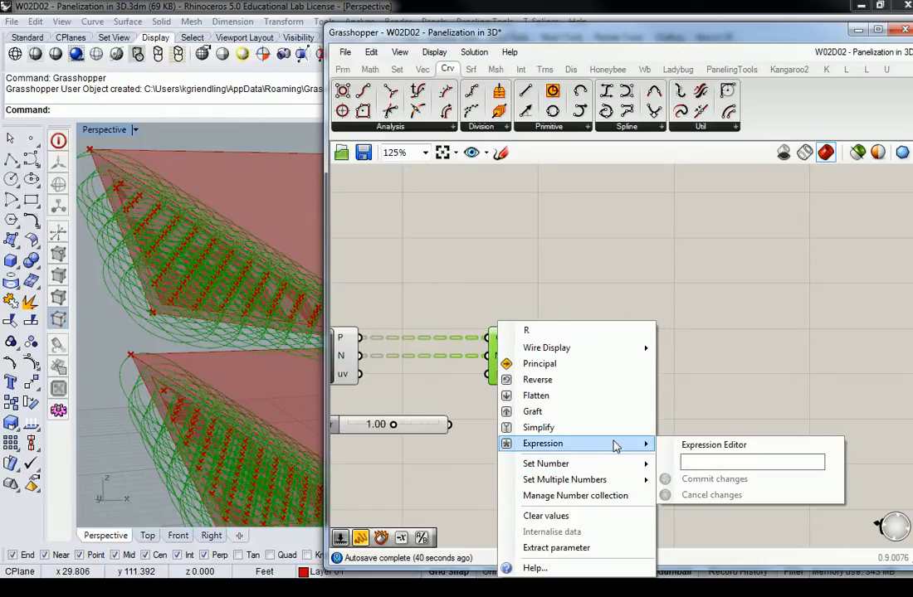
click(706, 462)
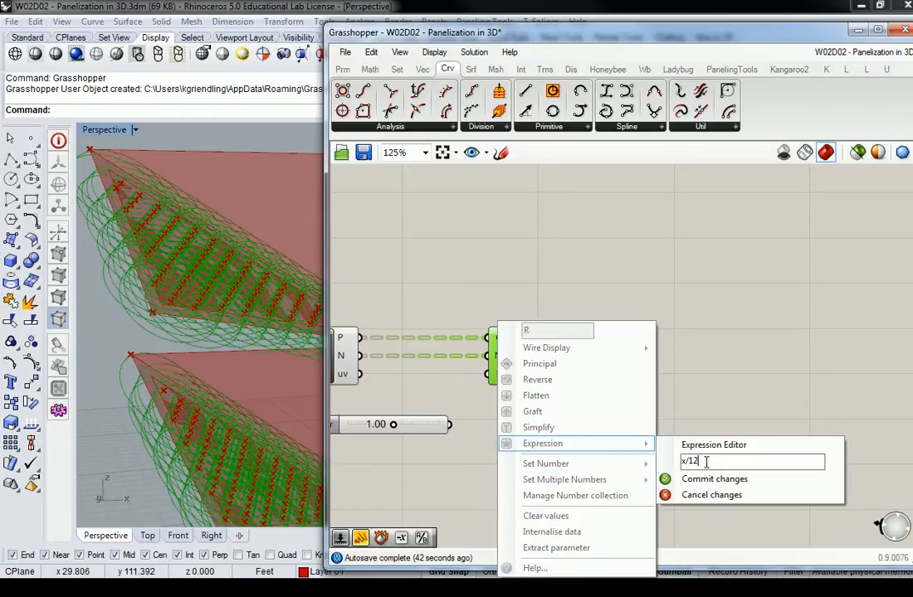
text(x/12)
click(697, 480)
- Connect the 1.00 slider to Circle's R input and check the circles on the panels
right_drag(466, 395, 545, 400)
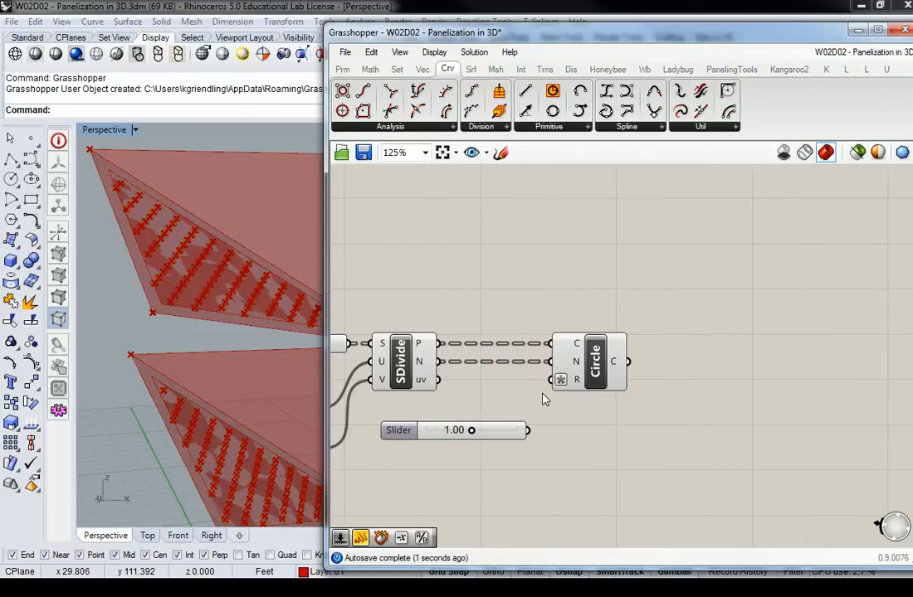
scroll(545, 400, up, 4)
drag(523, 465, 555, 366)
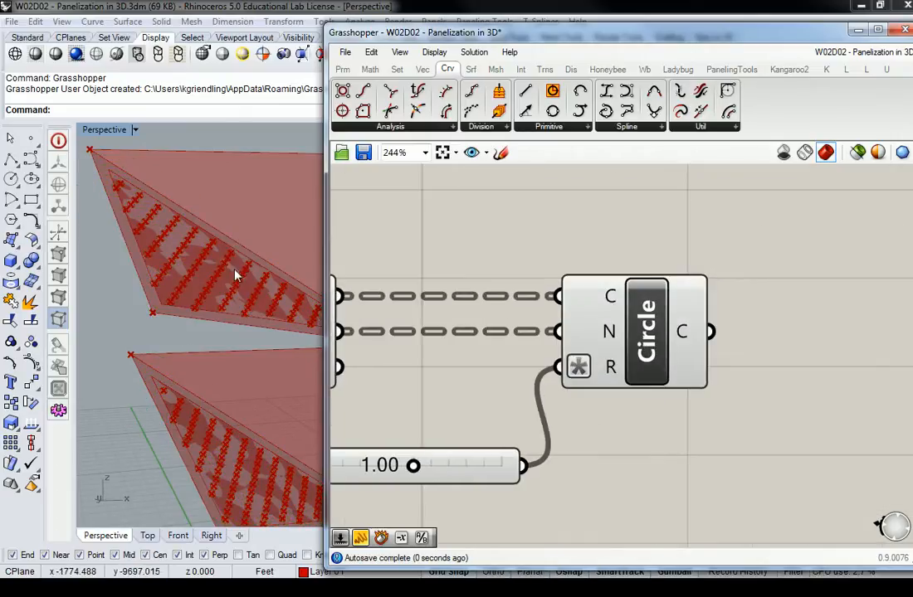
scroll(164, 265, up, 6)
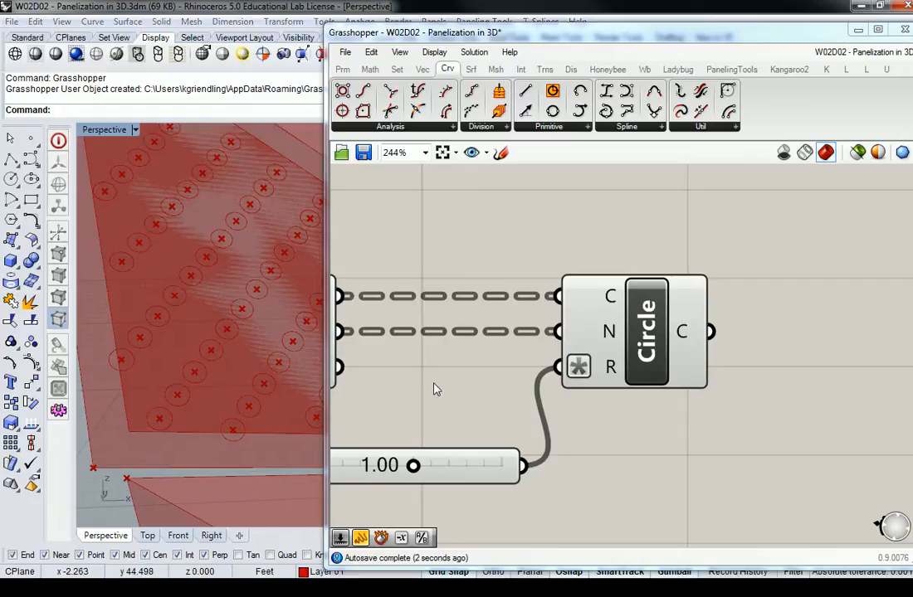
- Select the Circle component to highlight the circles, and set U Count to 20 and V Count to 11
scroll(430, 390, down, 2)
right_drag(430, 350, 714, 352)
scroll(501, 379, up, 2)
right_drag(199, 332, 214, 283)
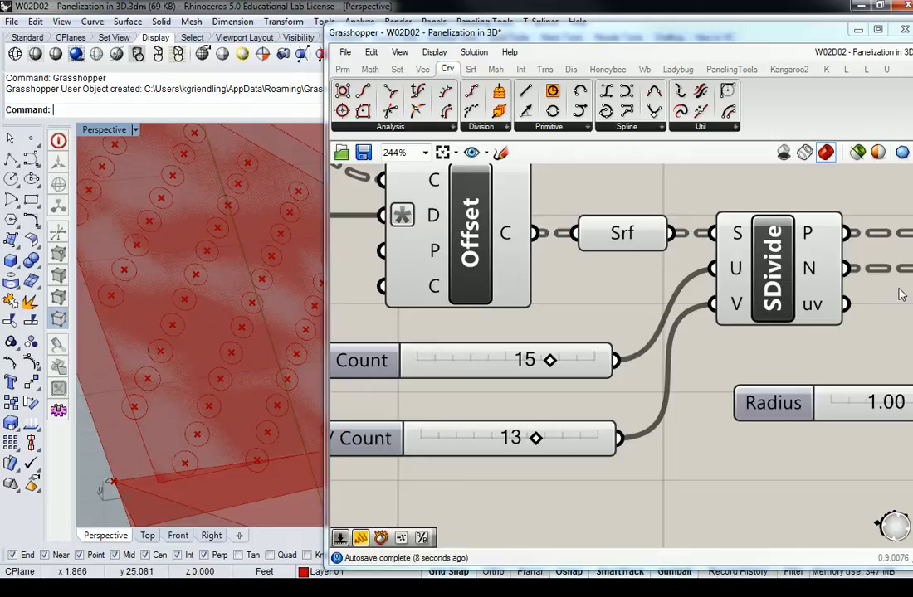
right_drag(896, 287, 785, 341)
scroll(785, 341, down, 4)
click(886, 330)
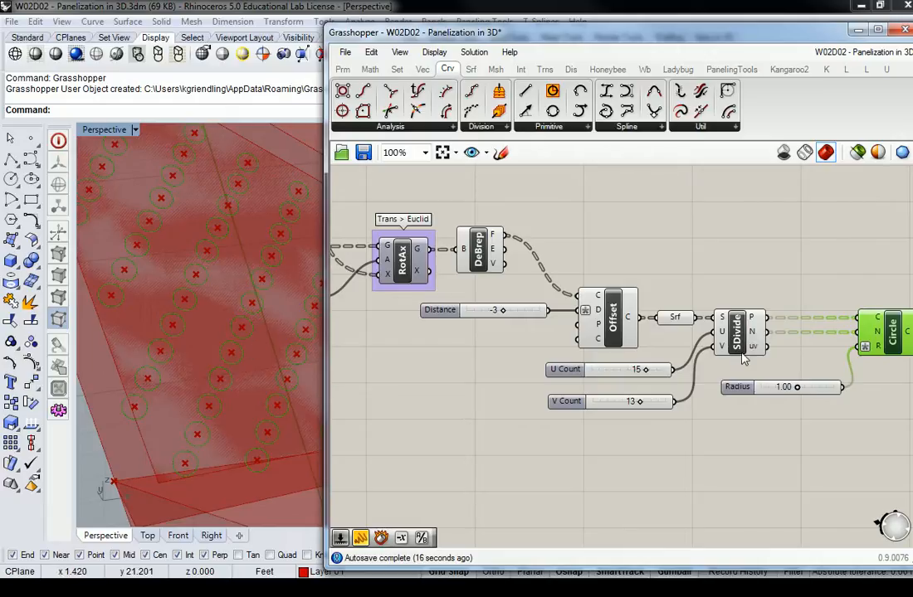
drag(646, 369, 637, 404)
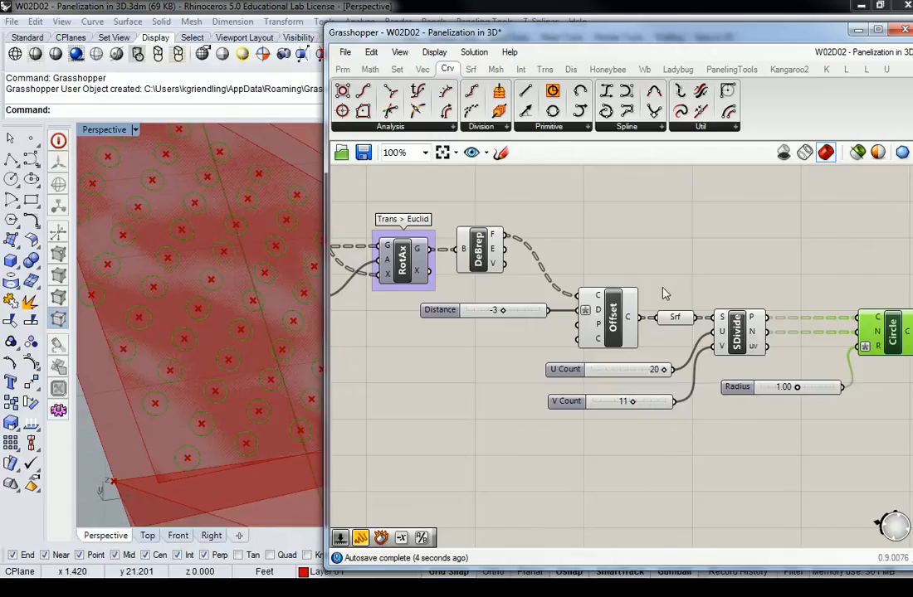
- Examine the circle pattern across the inset panels and review the component chain from the axis rotation to Circle
right_drag(214, 274, 186, 320)
scroll(246, 294, down, 12)
scroll(177, 266, up, 8)
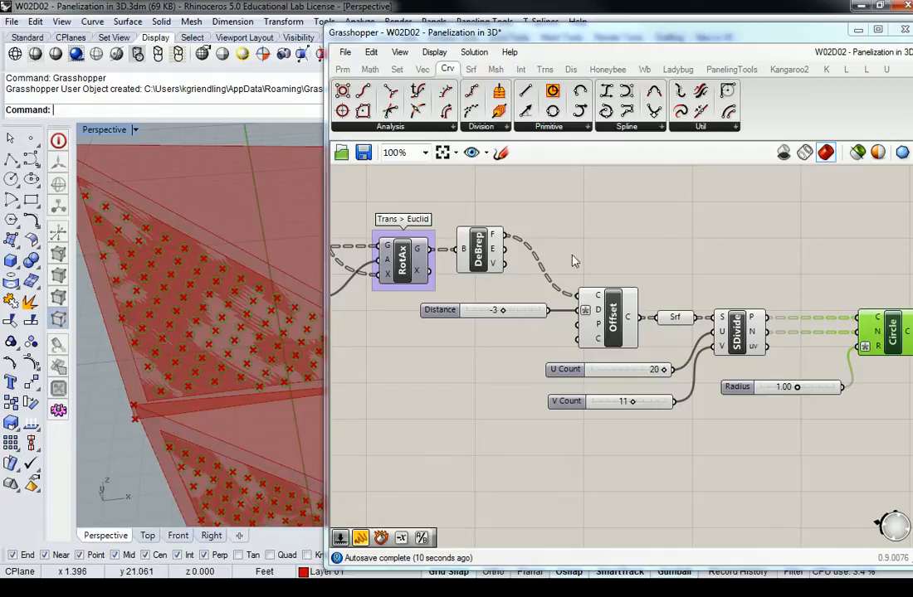
right_drag(799, 268, 637, 262)
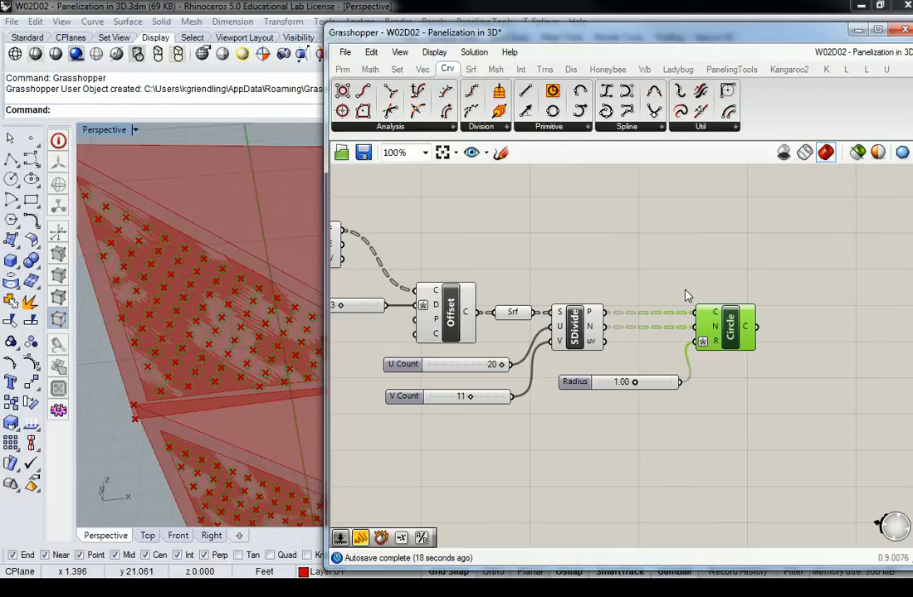
scroll(538, 224, down, 2)
right_drag(538, 224, 607, 267)
scroll(606, 266, up, 1)
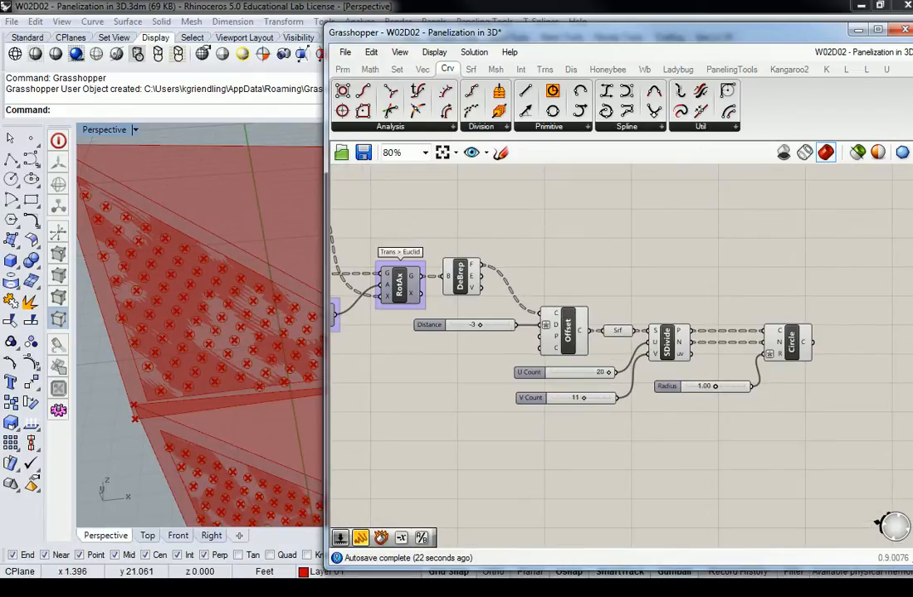